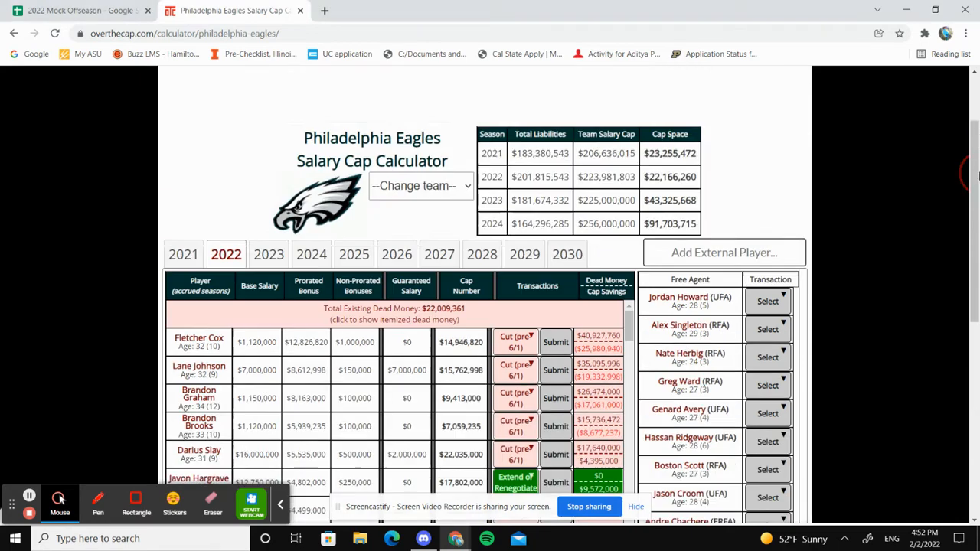
Open the Extend or Renegotiate transaction for Javon Hargrave in the 2022 season
left_click_drag(974, 175, 979, 251)
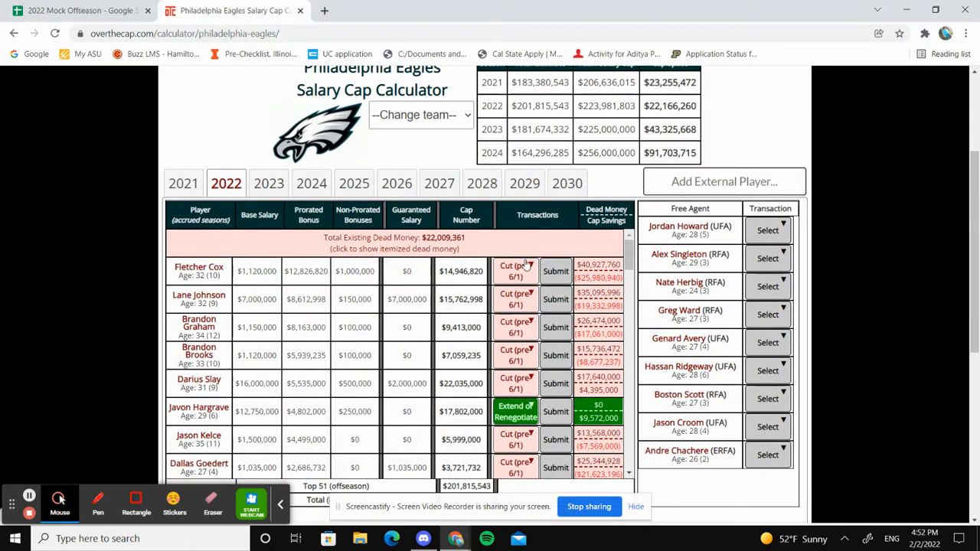
left_click(519, 416)
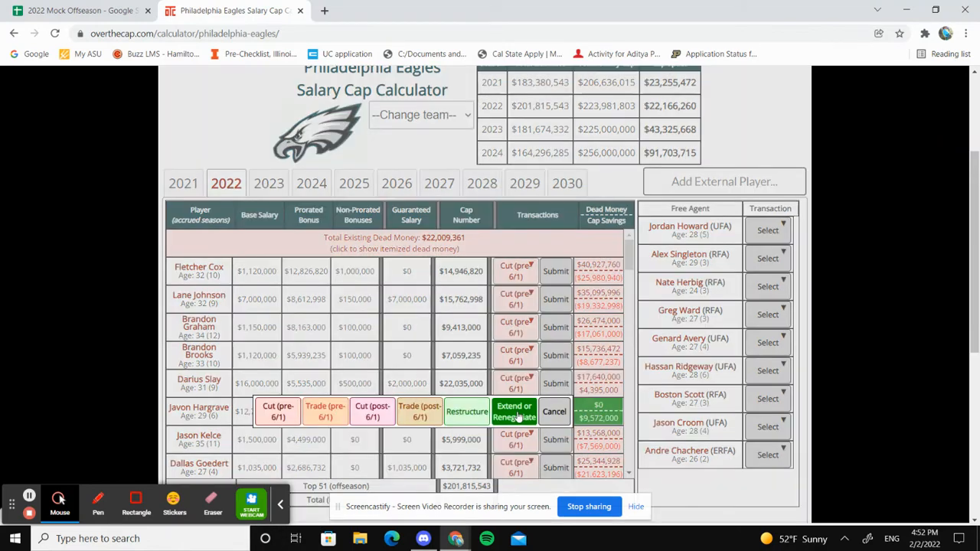
left_click(518, 418)
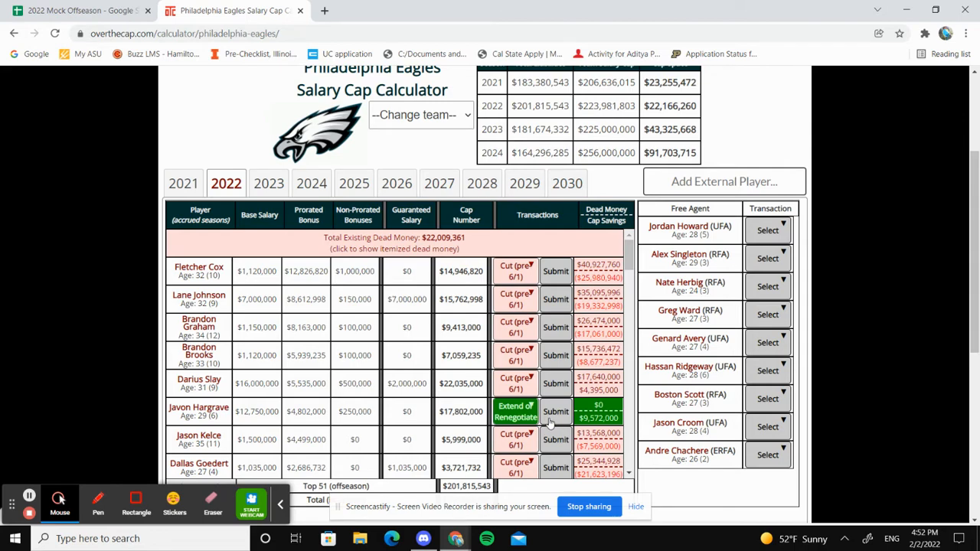
left_click(550, 418)
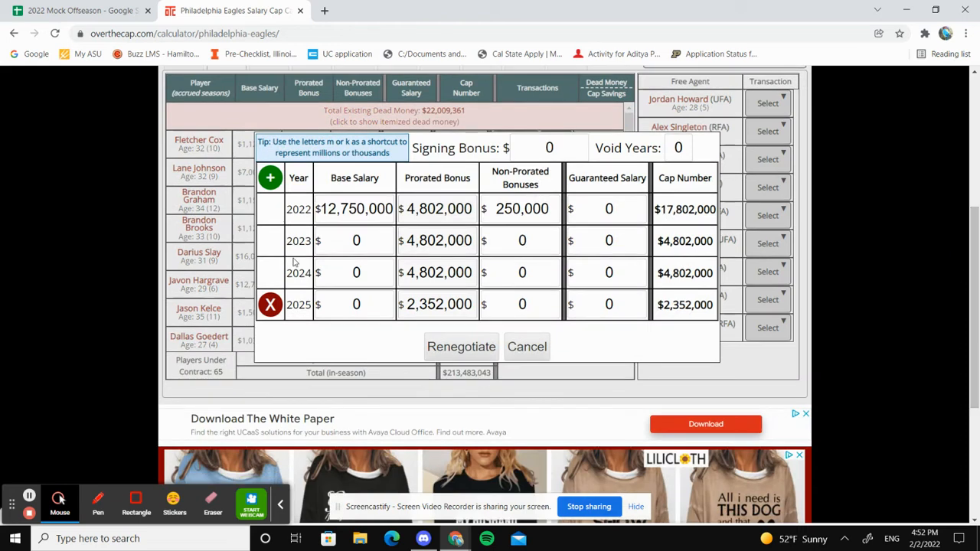
Give Hargrave's contract 1 void year, a 2022 base salary of 1.75 million and a signing bonus of 11 million
left_click(368, 216)
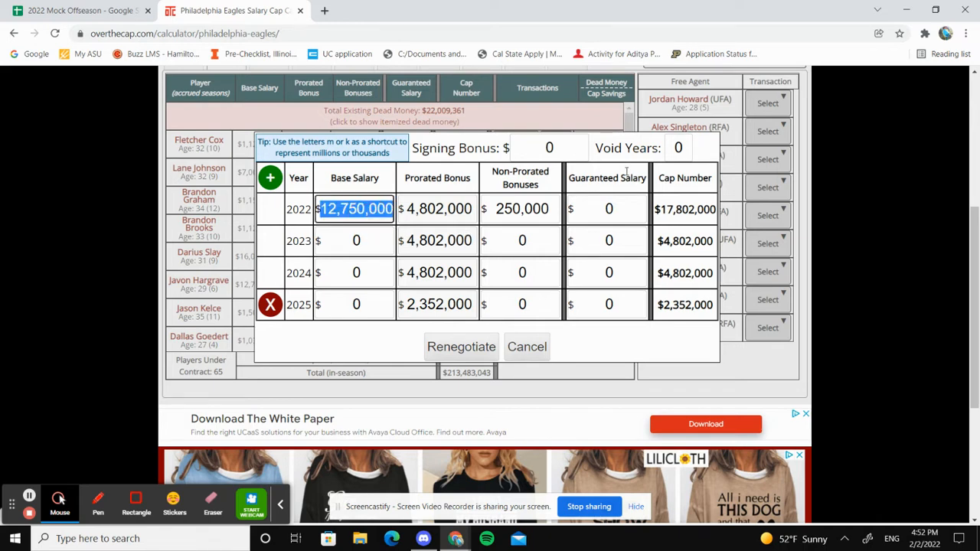
left_click(678, 148)
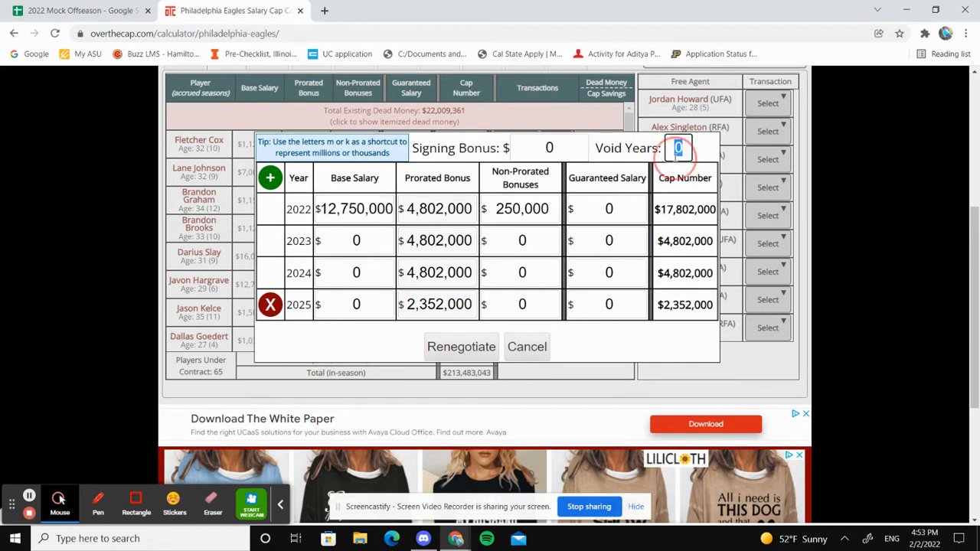
type("1")
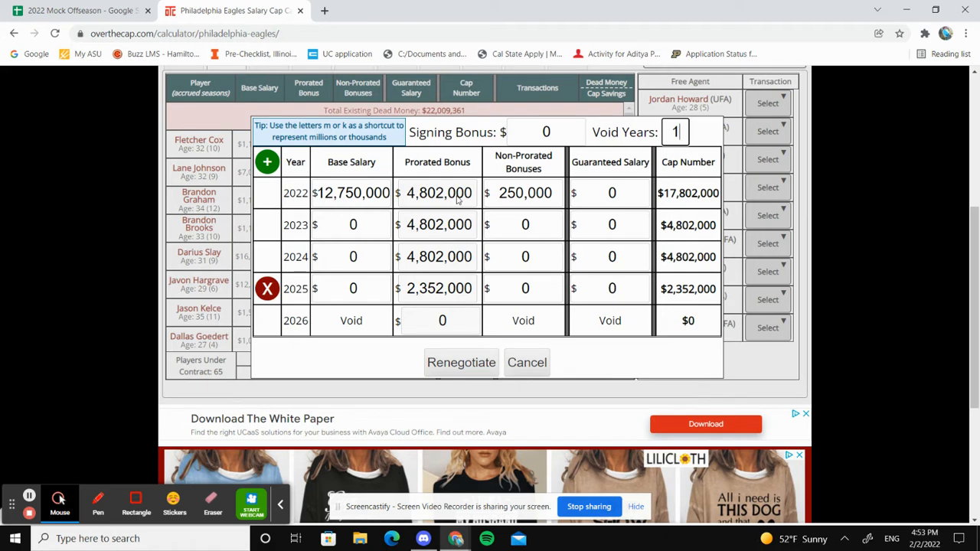
left_click(356, 194)
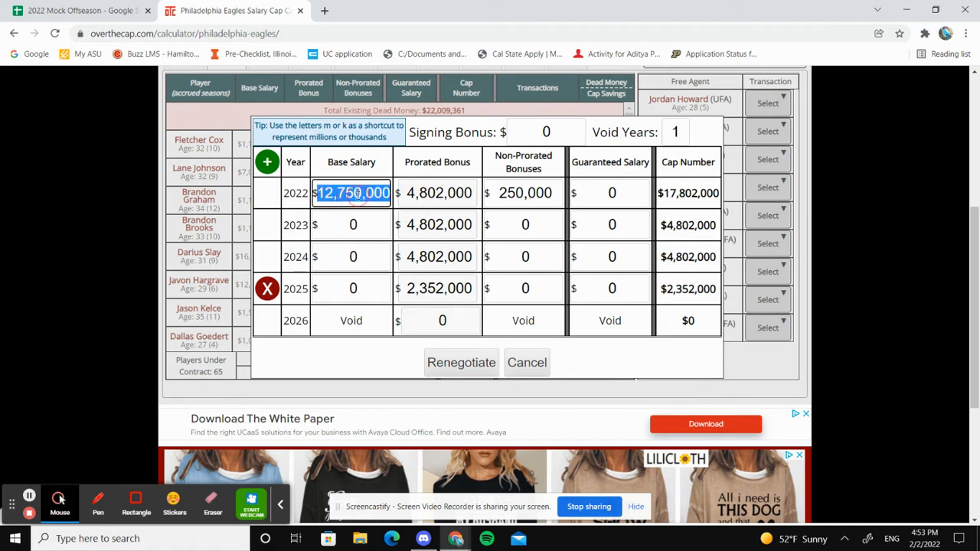
type("1.75m")
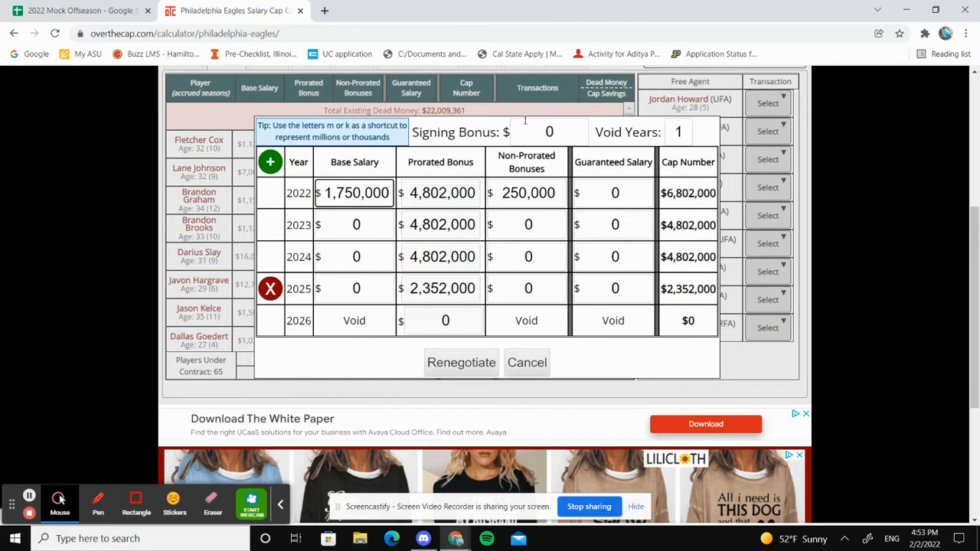
left_click(552, 132)
type("11m")
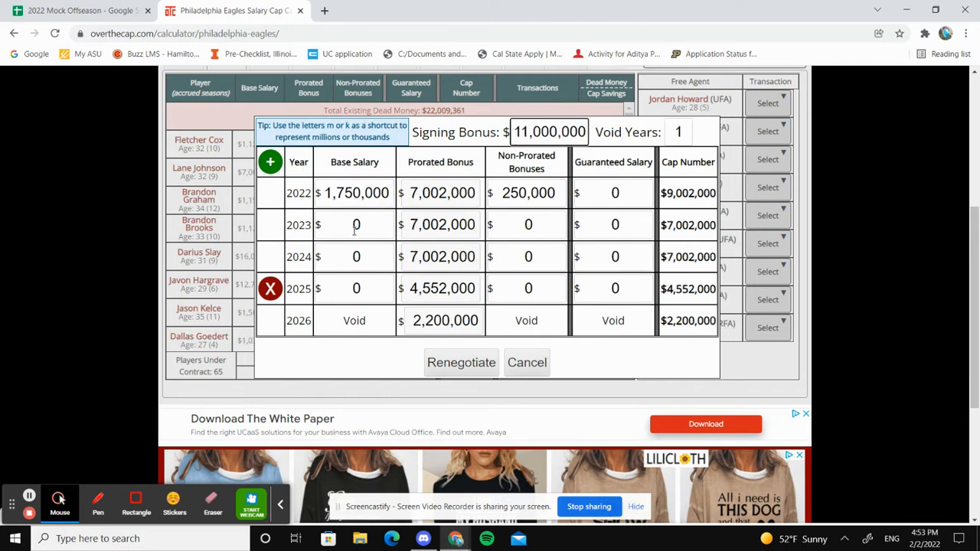
Set Hargrave's base salary to 18 million for each of 2023, 2024 and 2025
left_click(354, 229)
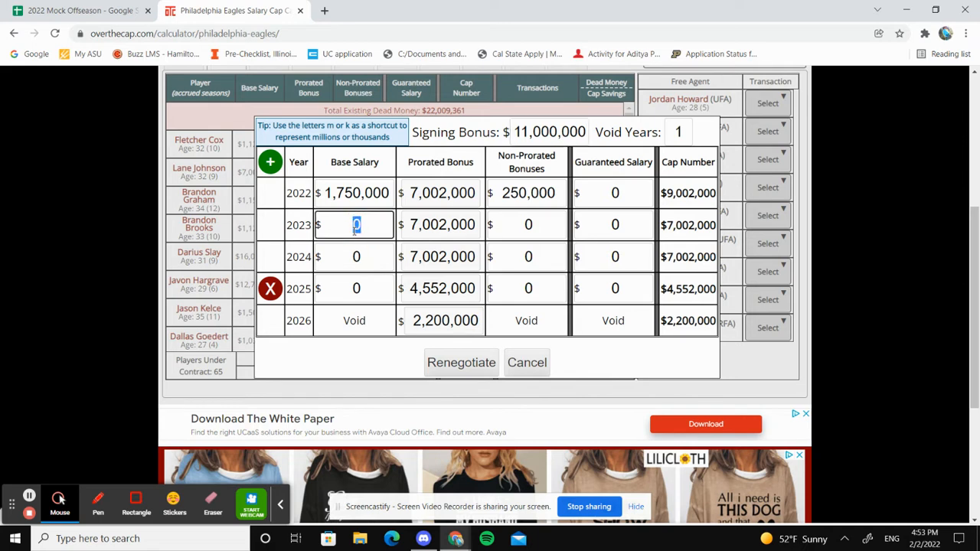
type("18m")
left_click(355, 256)
type("18m")
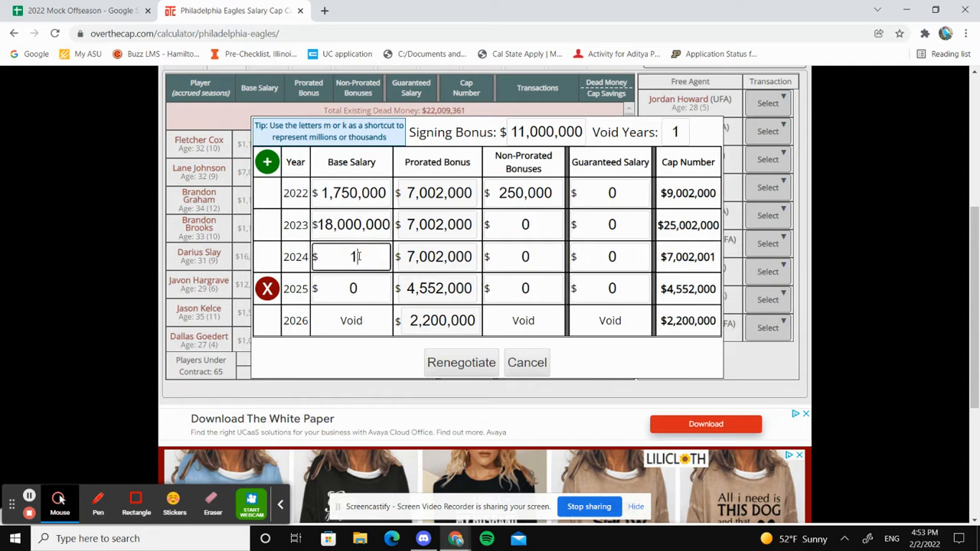
left_click(362, 287)
type("18m")
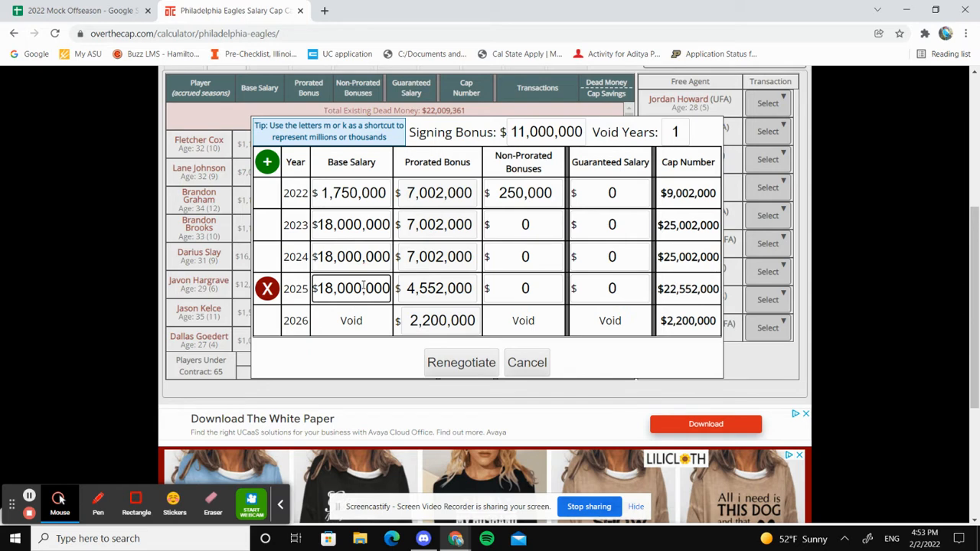
Change Hargrave's base salary to 15 million for 2023 and 21 million for 2025
left_click(353, 231)
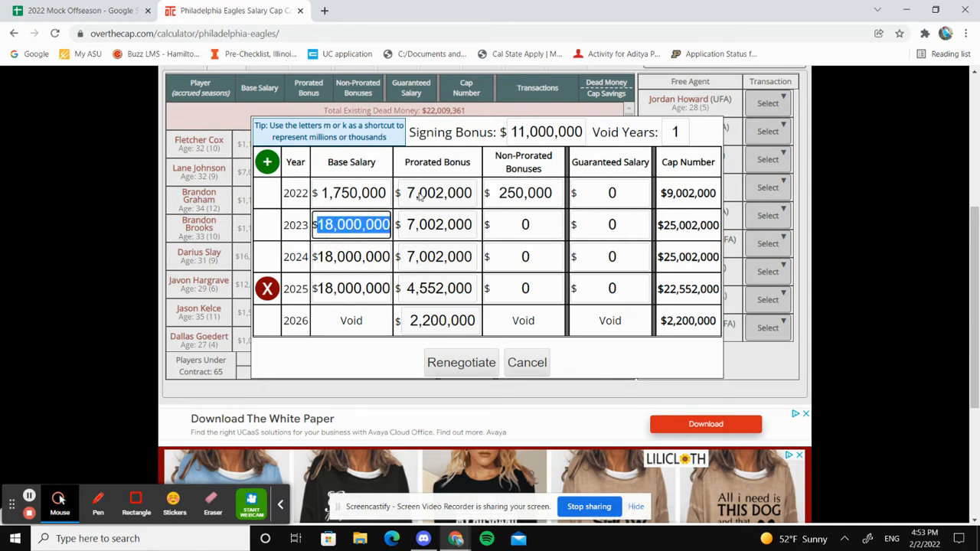
type("15m")
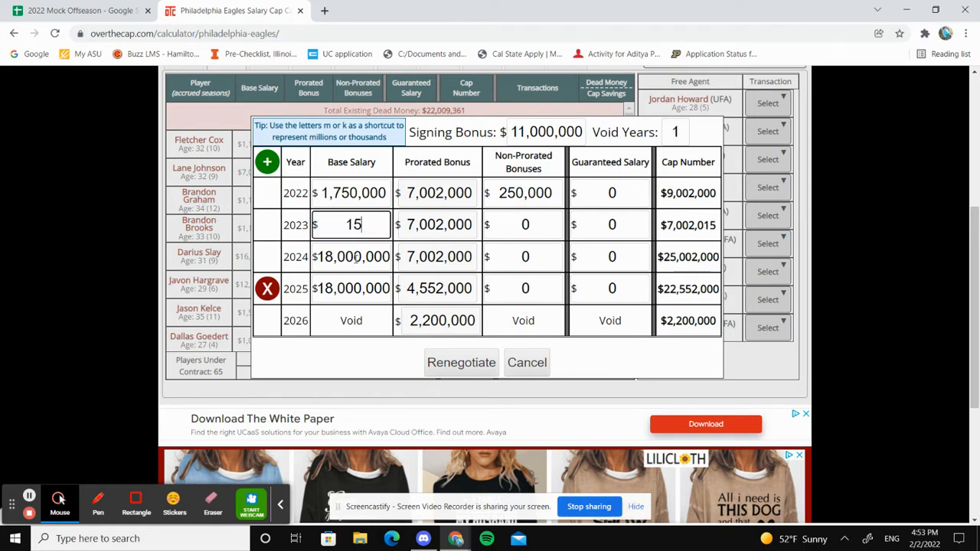
left_click(355, 282)
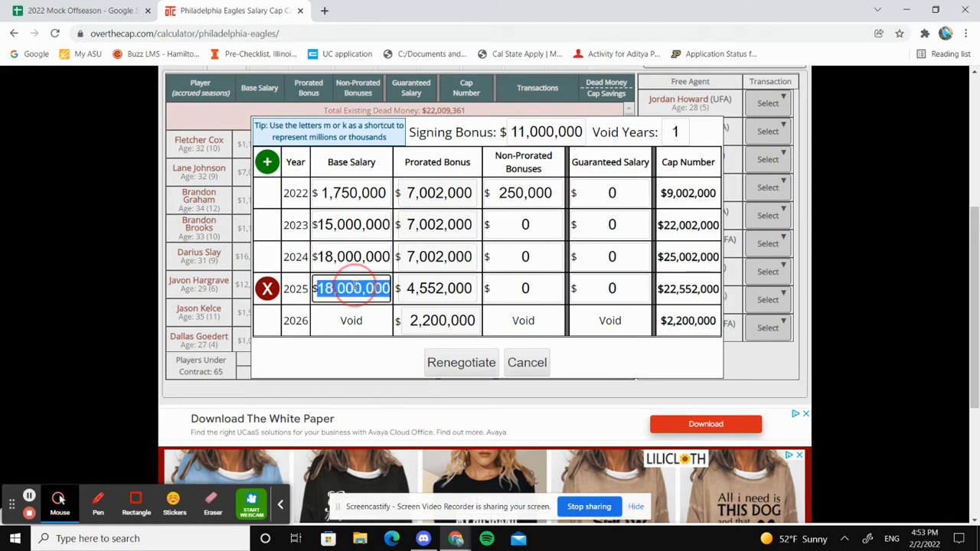
type("21m")
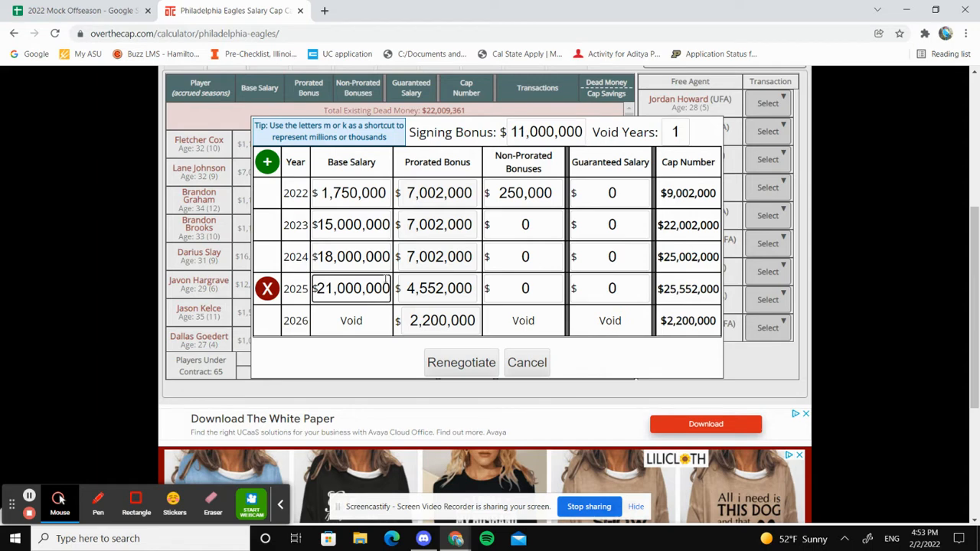
Set Hargrave's base salaries to 12 million for 2023, 15 million for 2024 and 18 million for 2025
left_click(349, 234)
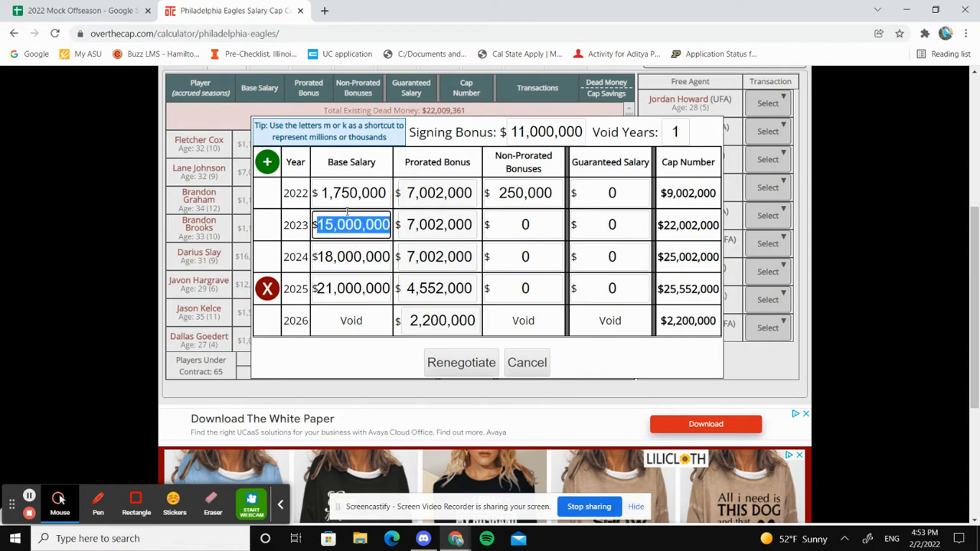
type("12m")
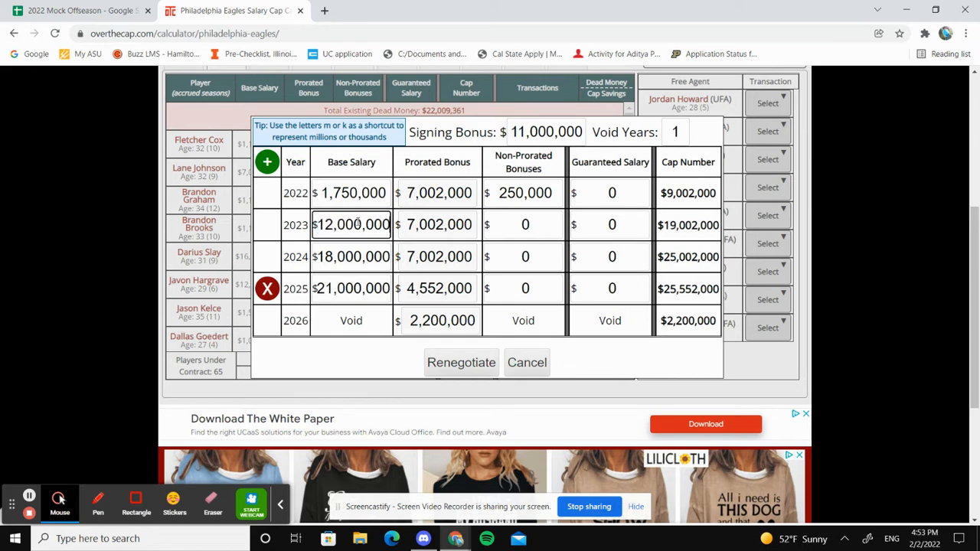
left_click(356, 247)
type("15m")
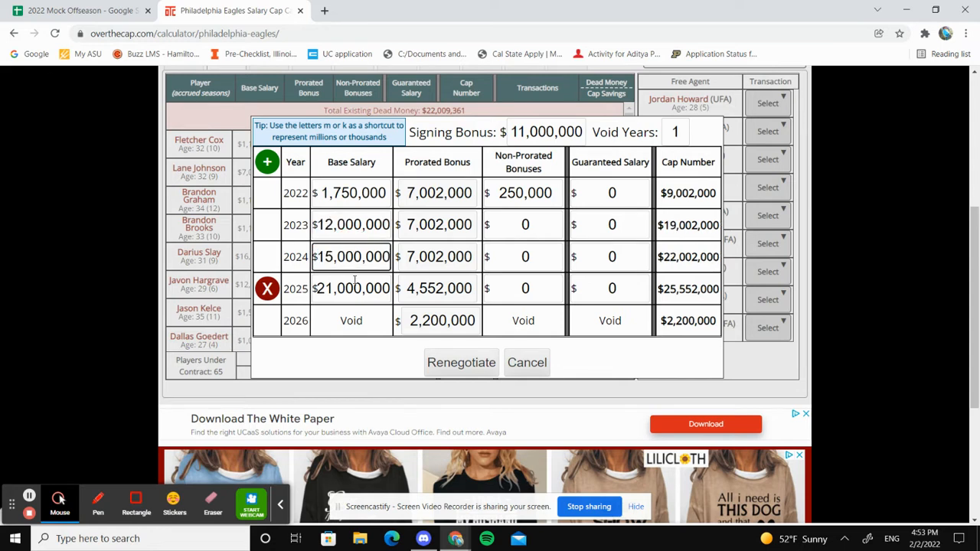
left_click(354, 280)
type("18m")
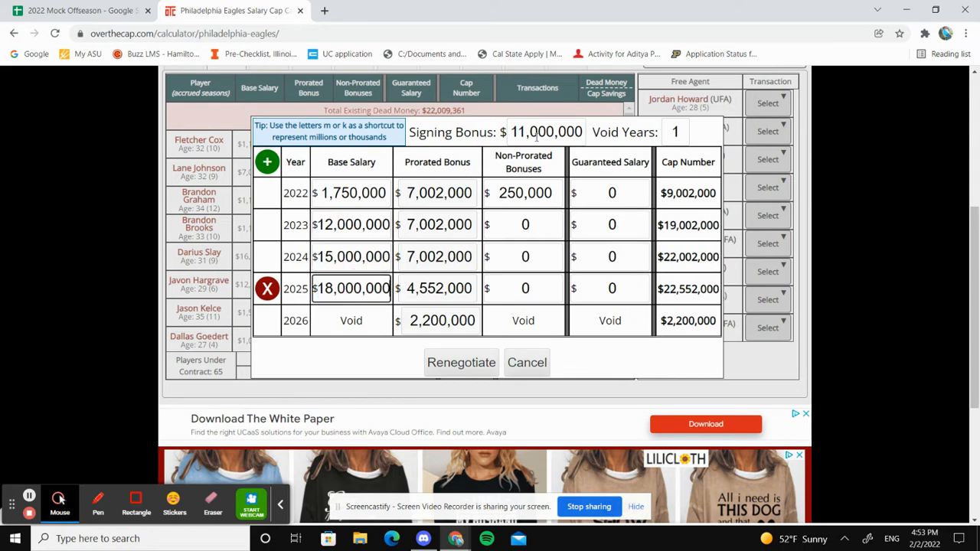
Raise the contract's signing bonus to 20 million
left_click(537, 135)
type("20m")
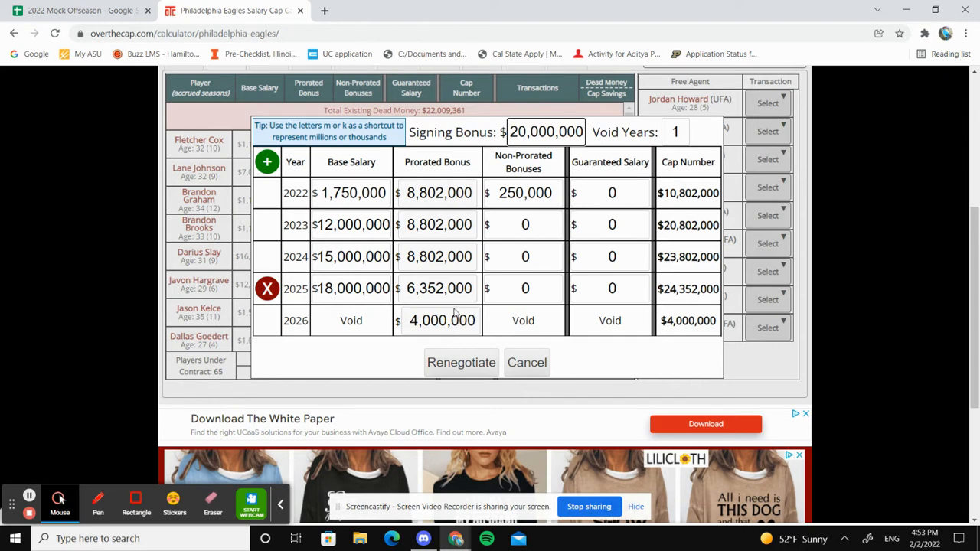
left_click(695, 136)
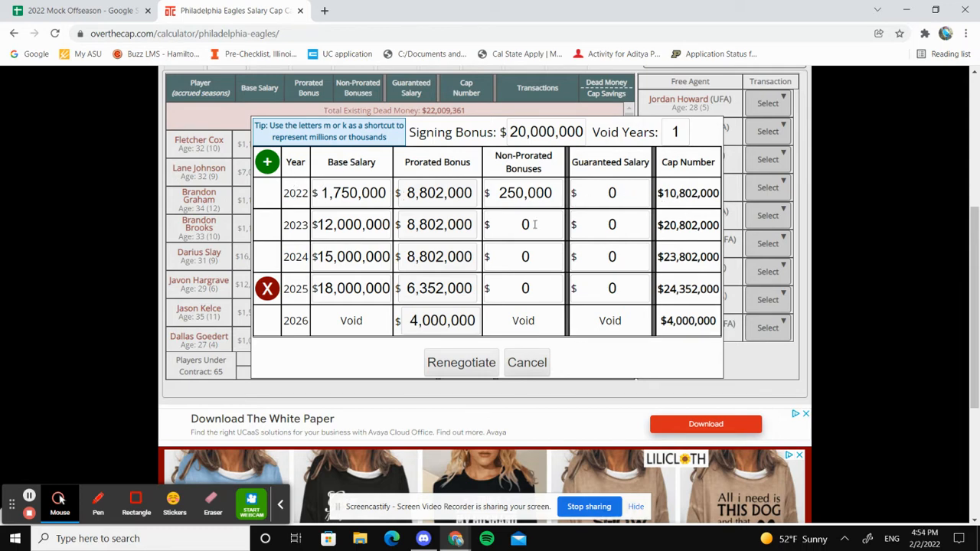
left_click(545, 136)
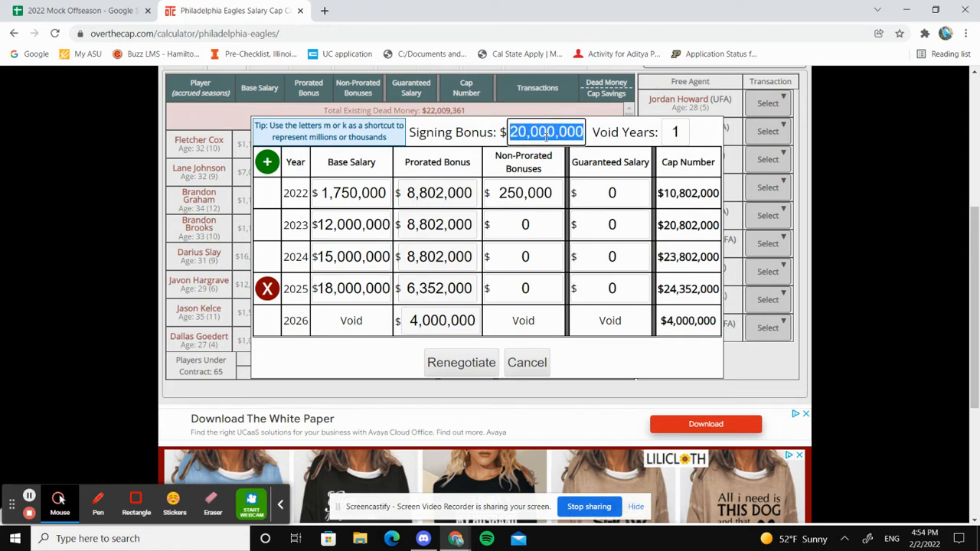
double_click(337, 223)
left_click(337, 223)
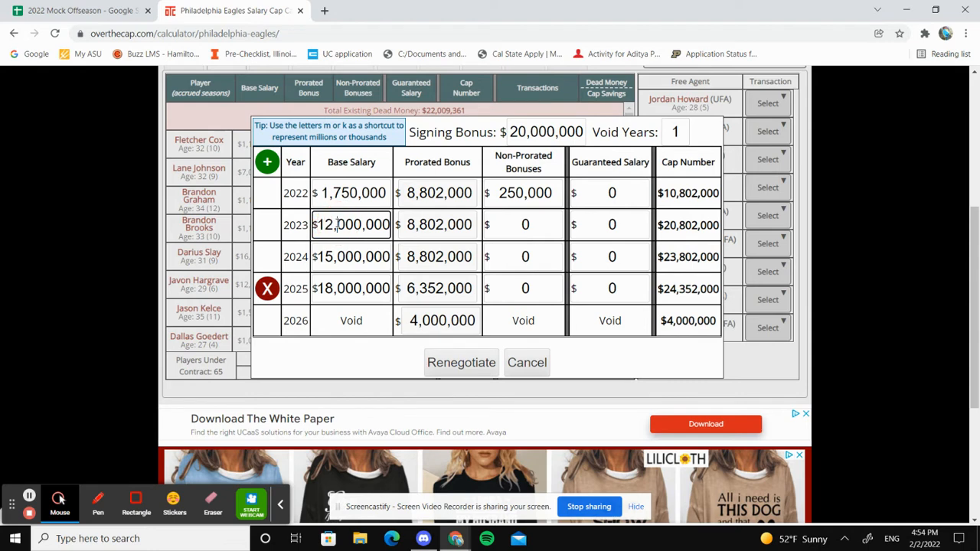
left_click(653, 235)
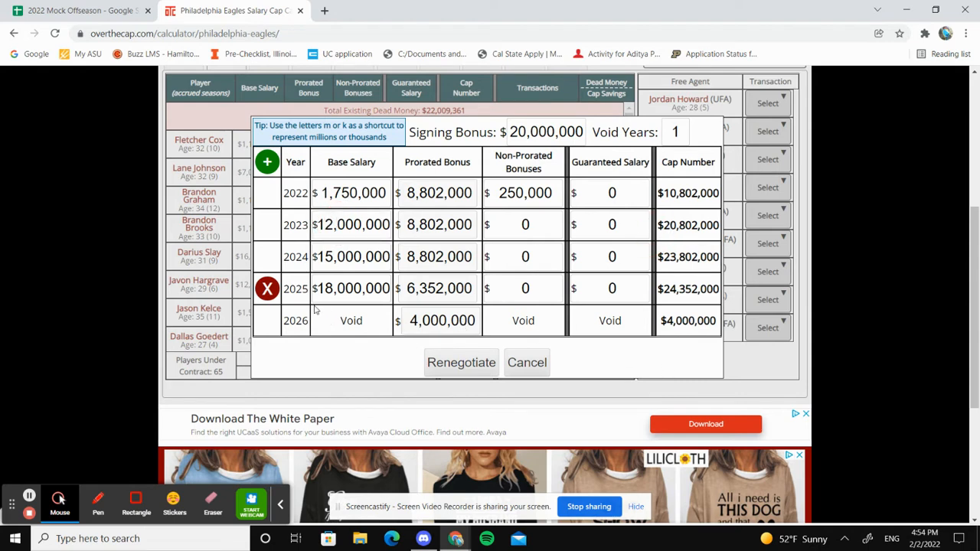
double_click(357, 323)
left_click(357, 322)
Copy the renegotiated contract's 2022 cap number and submit the renegotiation
scroll(907, 354, "up", 1)
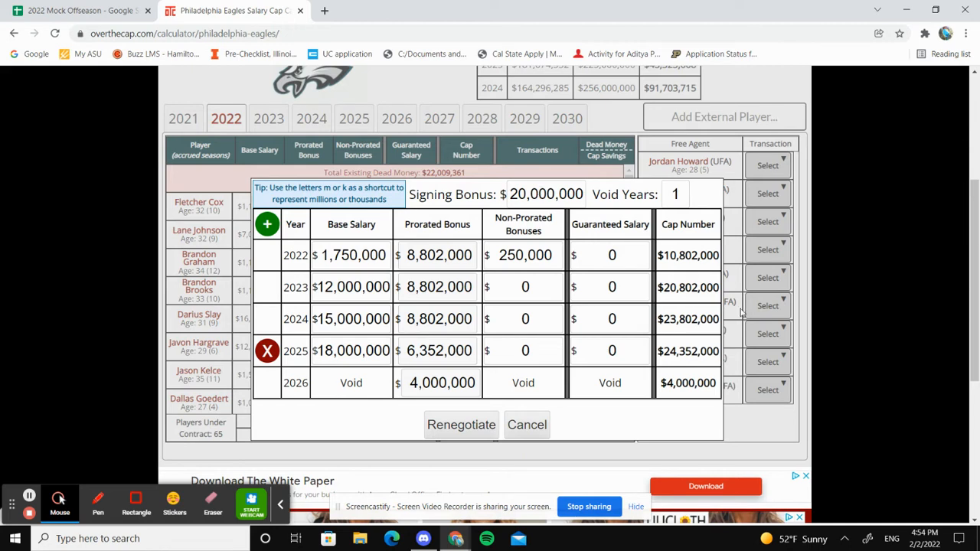
left_click(678, 256)
key("ctrl+c")
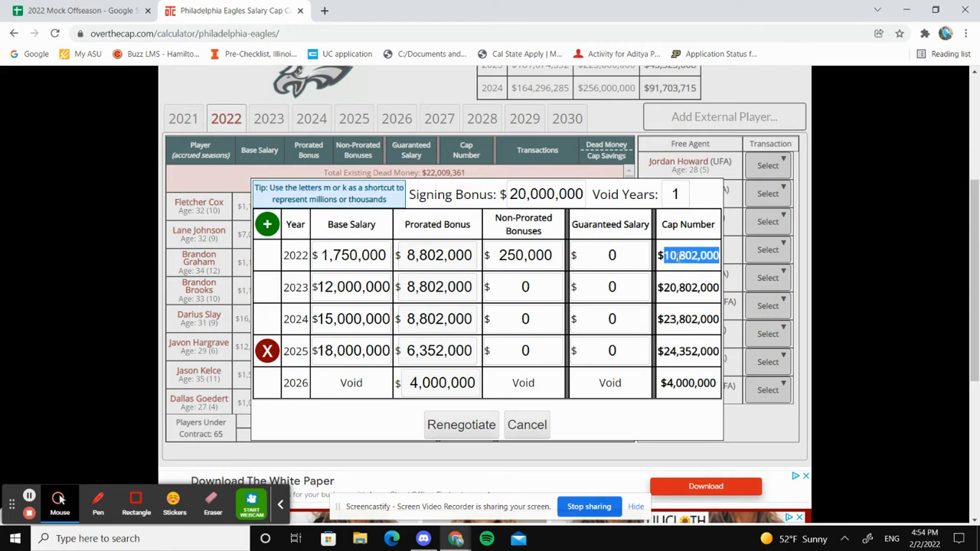
left_click(469, 34)
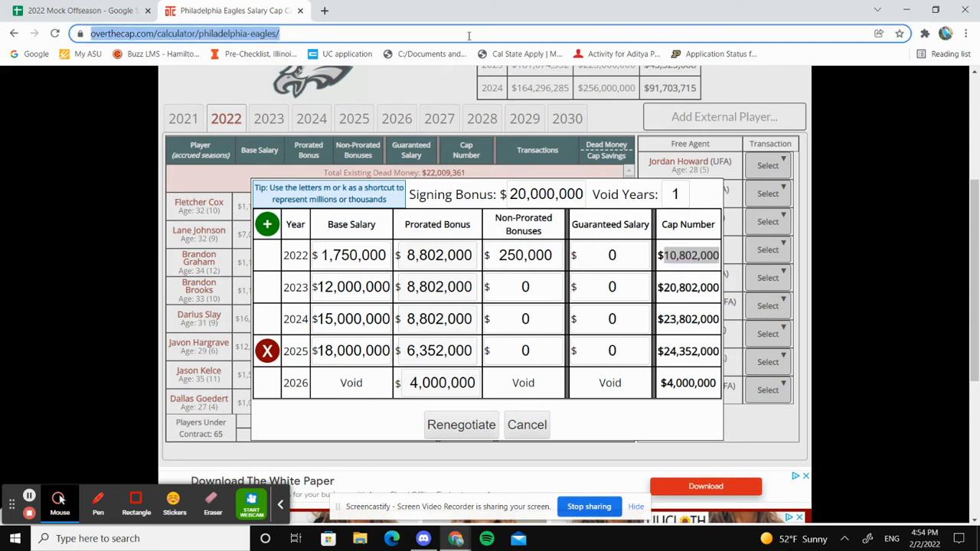
key("ctrl+v")
key("ctrl+a")
key("BackSpace")
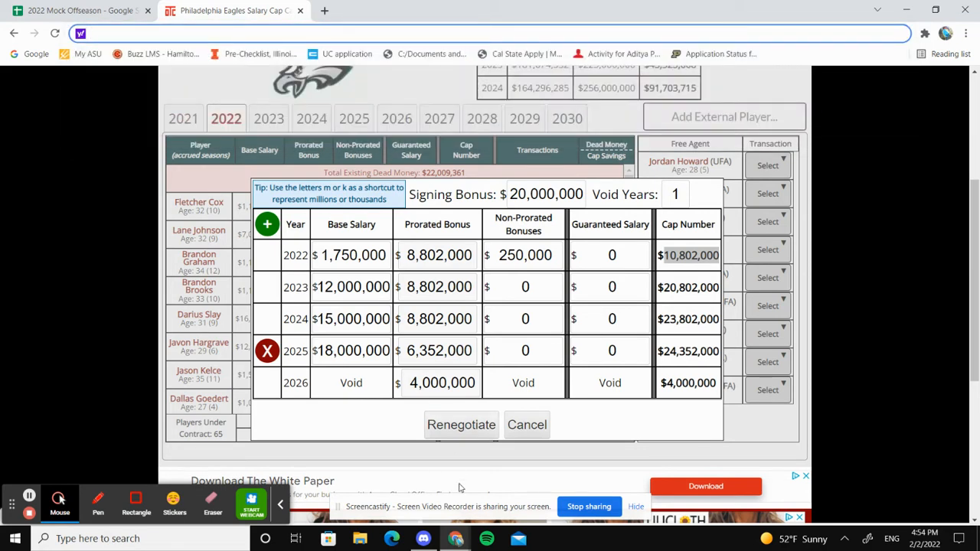
left_click(463, 430)
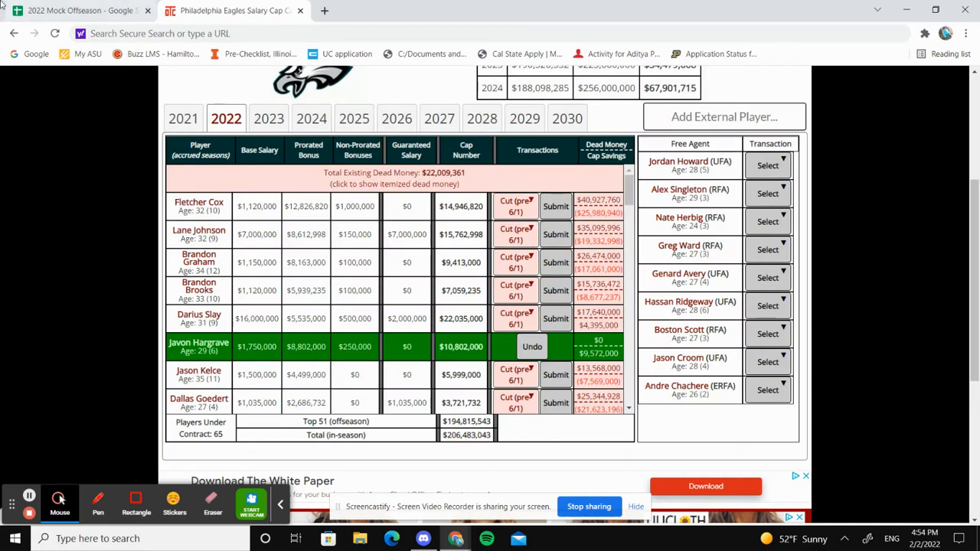
Switch to the 2022 Mock Offseason spreadsheet and open the Eagles2 sheet
key("ctrl+shift+Tab")
left_click(636, 506)
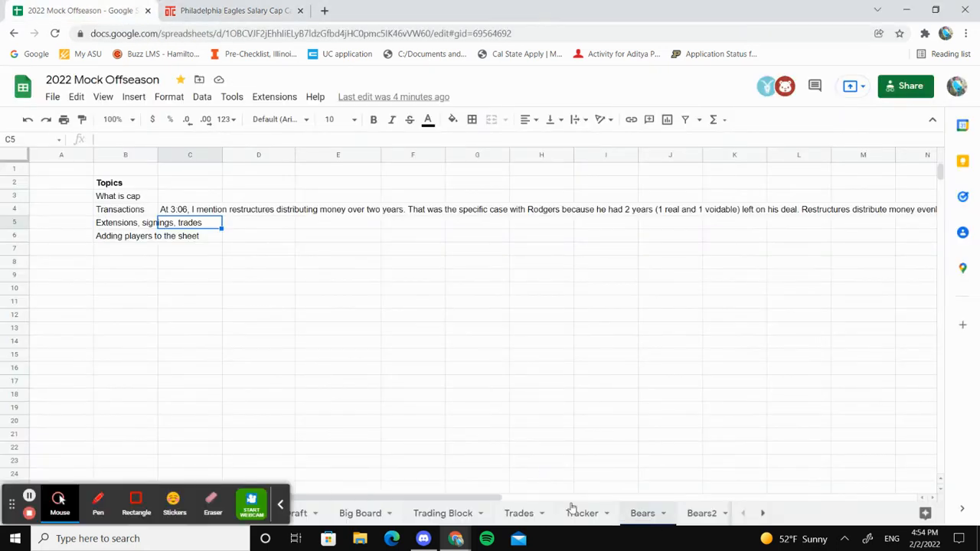
left_click(762, 512)
left_click(762, 512)
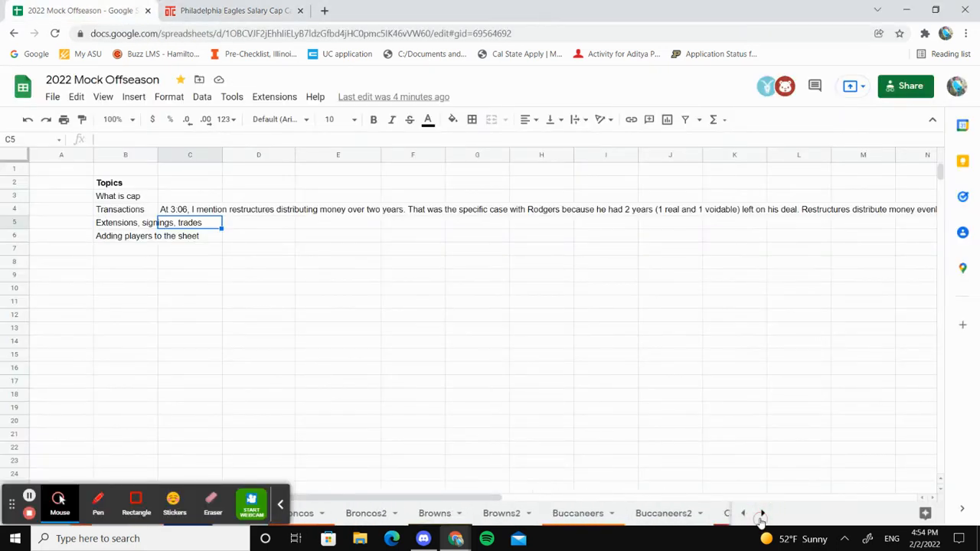
left_click(761, 513)
left_click(762, 513)
left_click(762, 513)
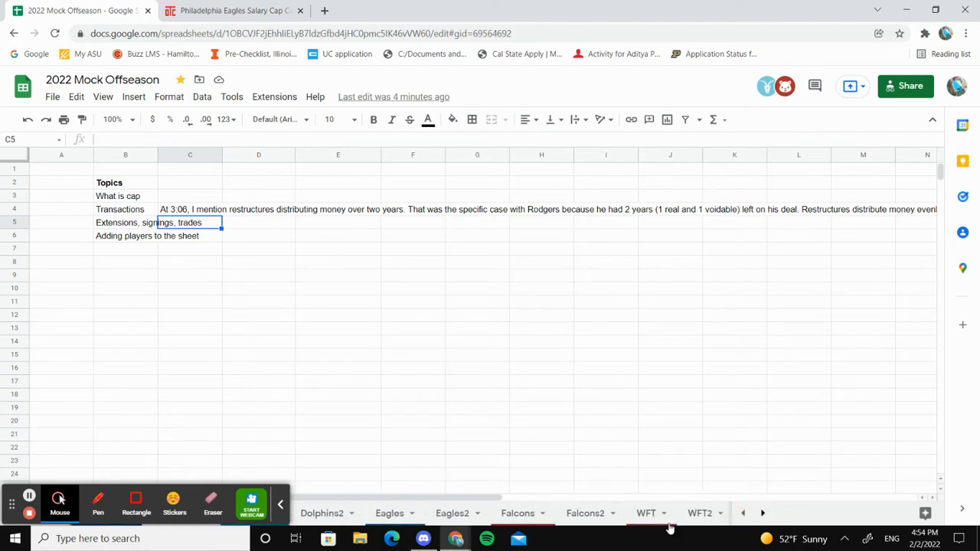
left_click(457, 514)
Replace Javon Hargrave's cap hit in B6 with the copied cap number, written without commas as 10802000
left_click(134, 241)
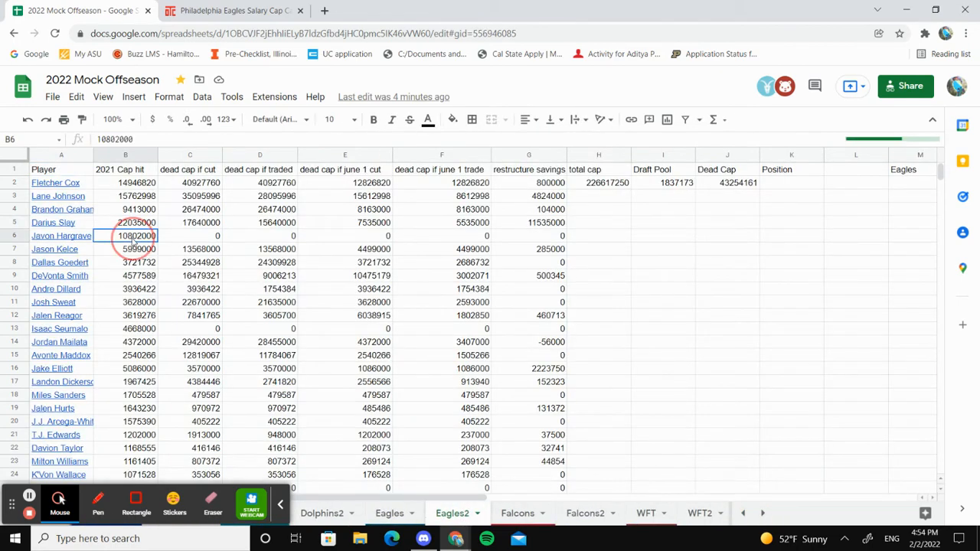
key("Left")
key("Right")
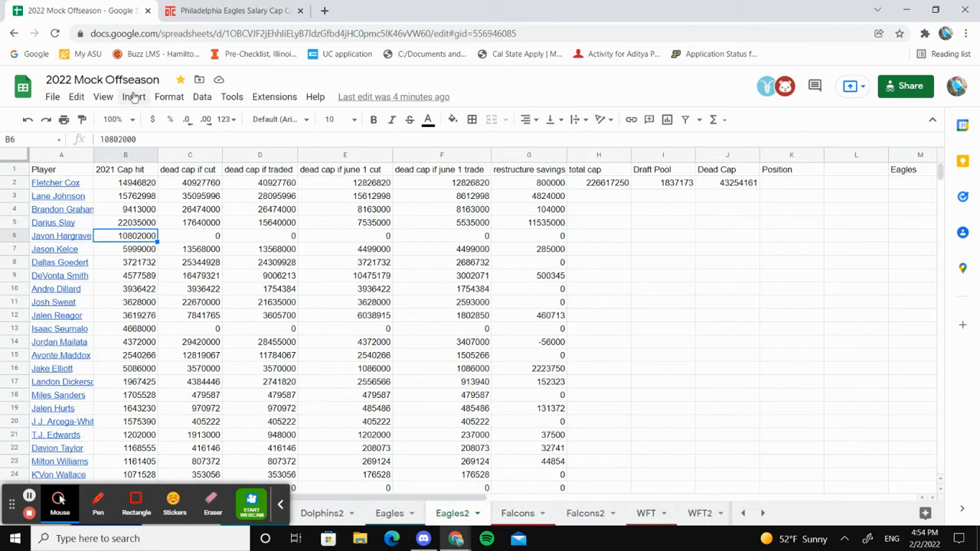
left_click(140, 137)
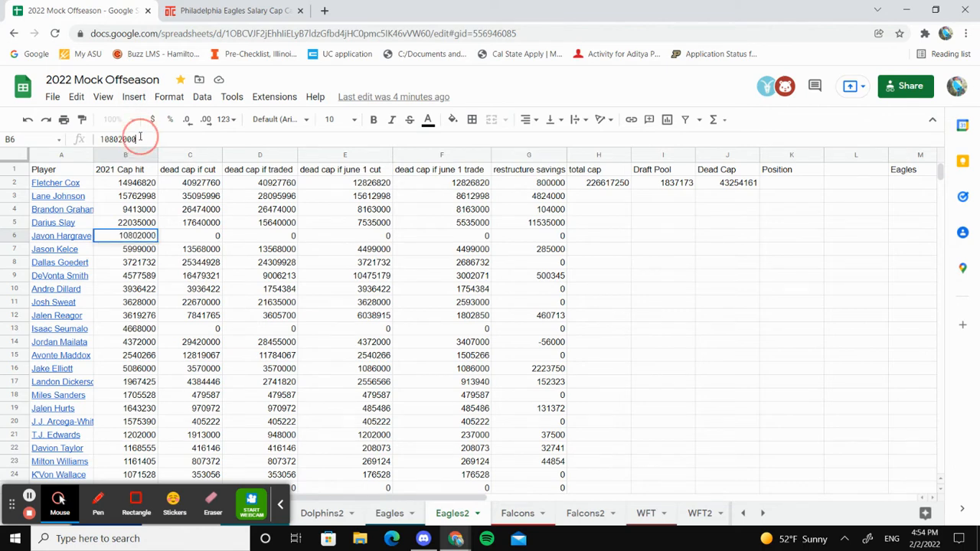
double_click(140, 137)
key("ctrl+v")
key("Left")
key("Left")
key("Left")
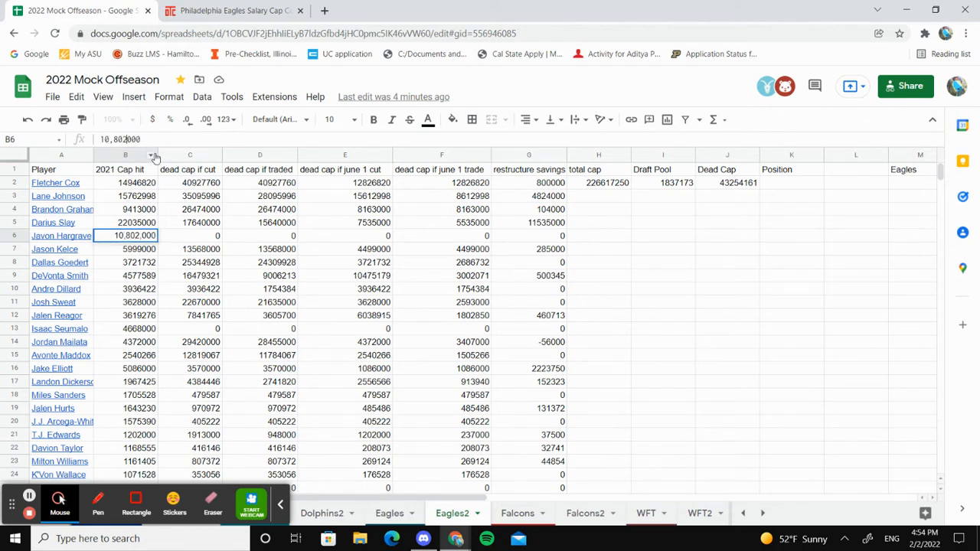
key("BackSpace")
key("Left")
key("Left")
key("Left")
key("BackSpace")
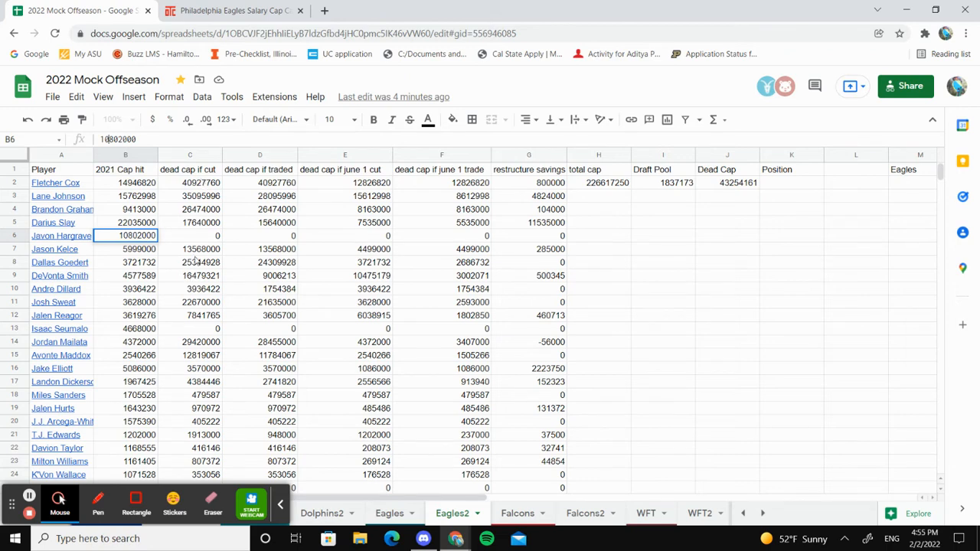
left_click(232, 240)
Review Hargrave's row in Eagles2, from the dead cap columns to the restructure savings and back to the cap hit
left_click(202, 239)
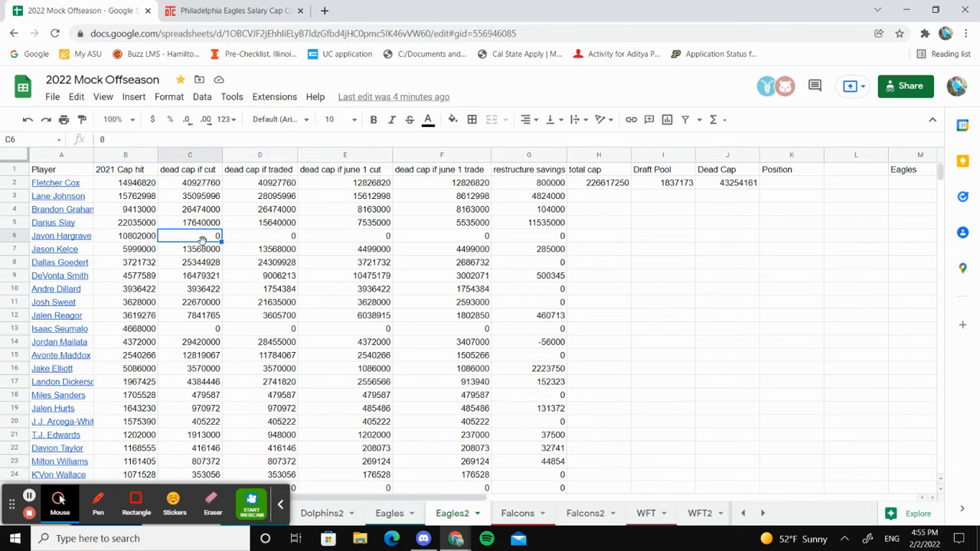
left_click_drag(202, 239, 557, 240)
left_click(557, 240)
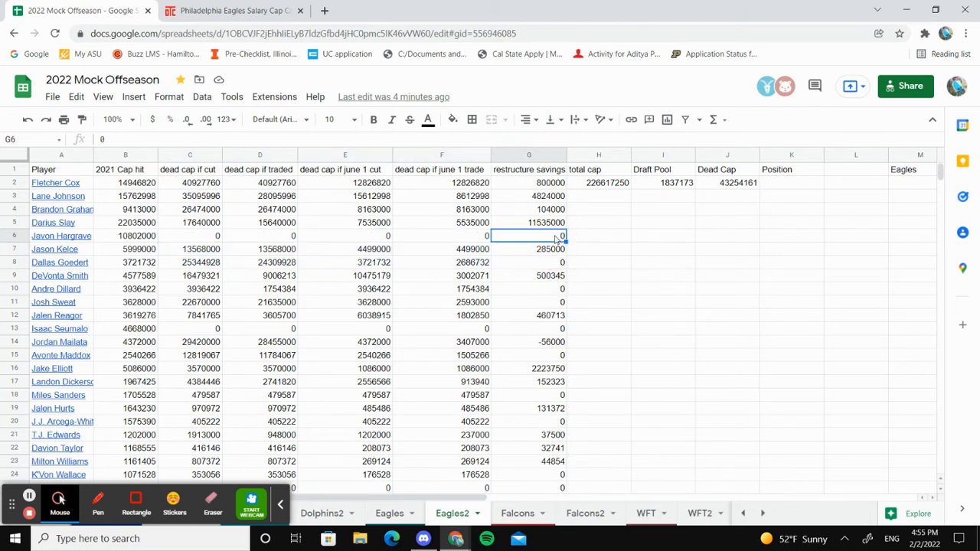
key("Left")
key("Home")
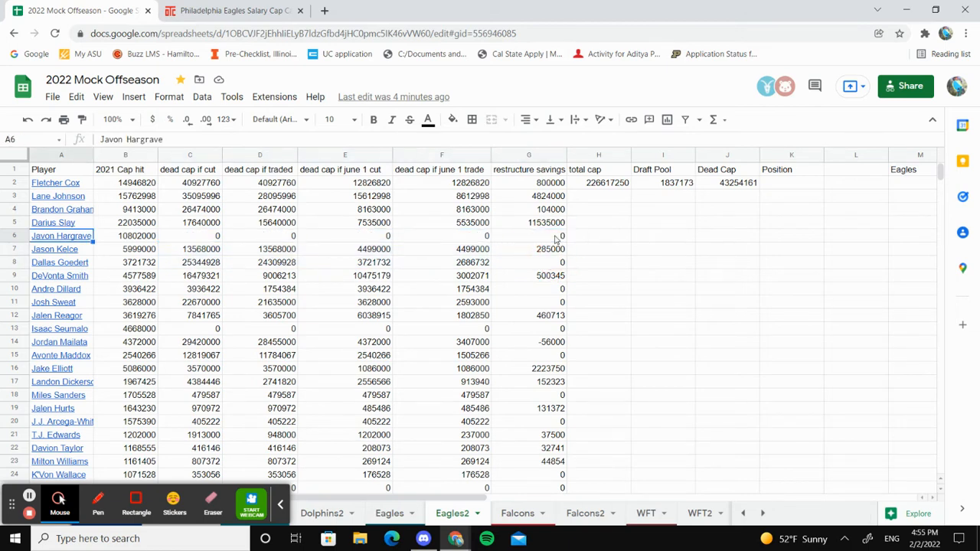
key("Right")
key("Right")
key("Right")
key("Right")
key("Right")
key("Right")
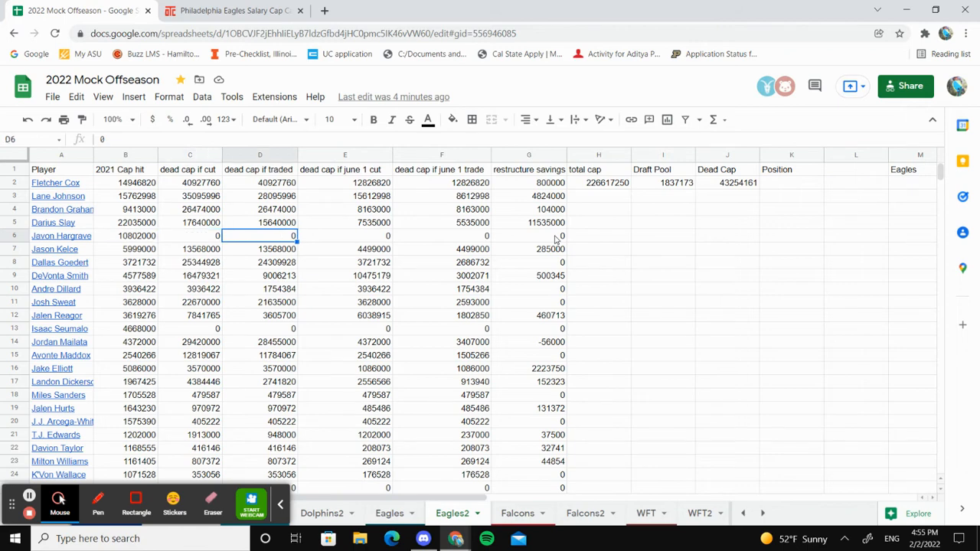
key("Left")
key("Left")
key("Left")
key("Left")
key("Left")
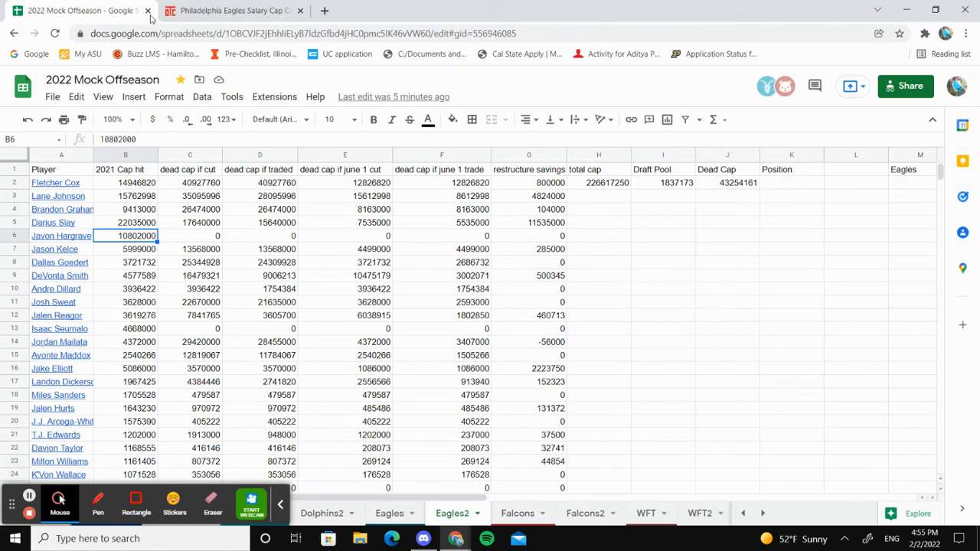
Change the header in B1 to "2022 Cap hit"
left_click(111, 174)
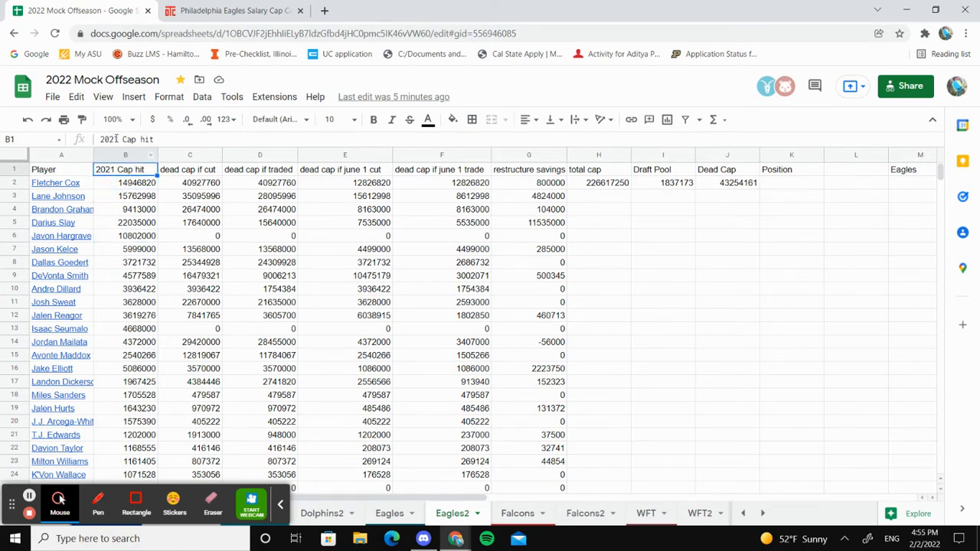
left_click(117, 140)
key("BackSpace")
type("2")
key("Return")
Go down the Eagles2 roster to Aaron Rodgers's entry in row 61
key("Down")
key("Down")
key("Down")
key("Down")
key("Down")
key("Down")
key("Down")
key("Down")
key("Down")
key("Down")
key("Down")
key("Down")
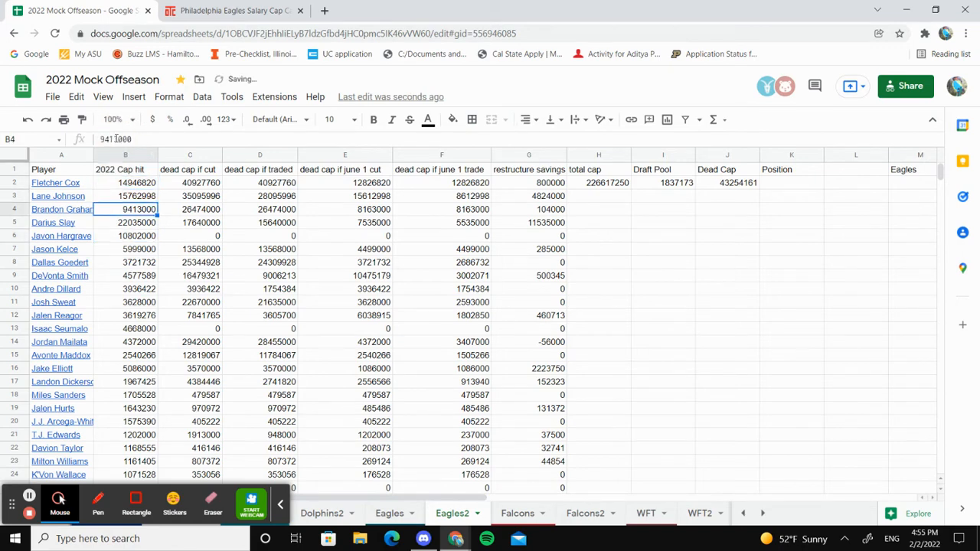
key("Up")
key("Down")
key("Down")
key("Down")
key("Down")
key("Down")
key("Down")
key("Down")
key("Down")
key("Down")
key("Down")
key("Down")
key("Down")
key("Down")
key("Down")
key("Down")
key("Down")
key("Down")
key("Down")
key("Down")
key("Down")
key("Down")
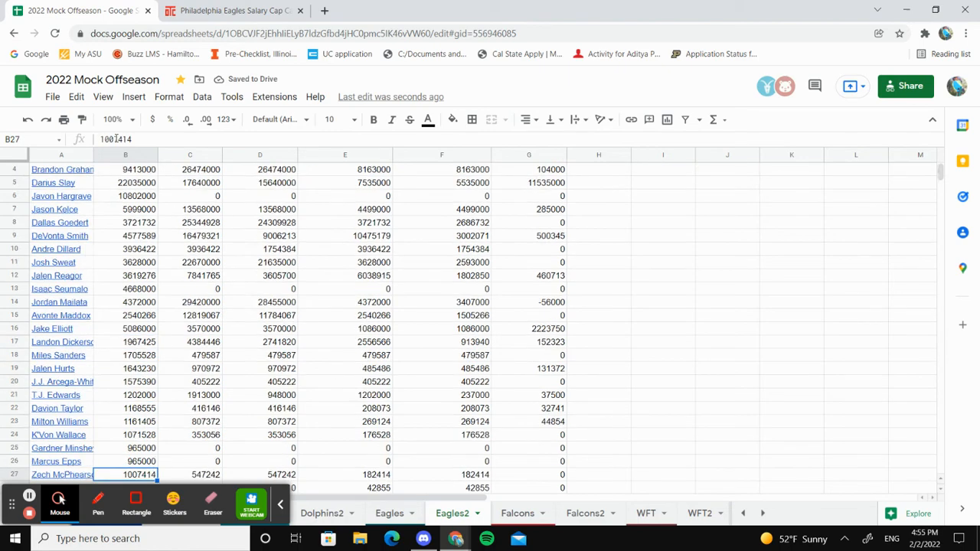
key("Down")
key("Down")
key("Down")
key("Down")
key("Down")
key("Down")
key("Down")
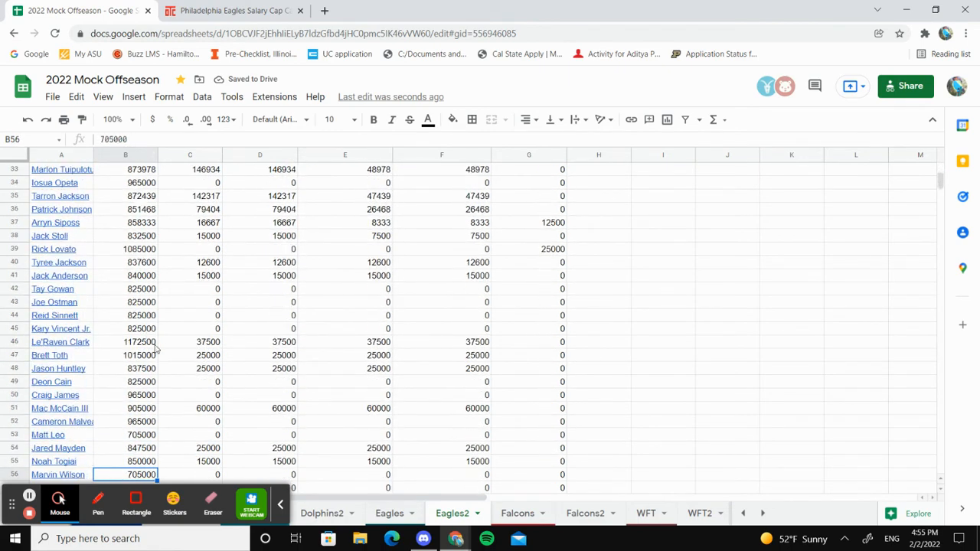
scroll(153, 337, "down", 3)
left_click(156, 268)
key("Left")
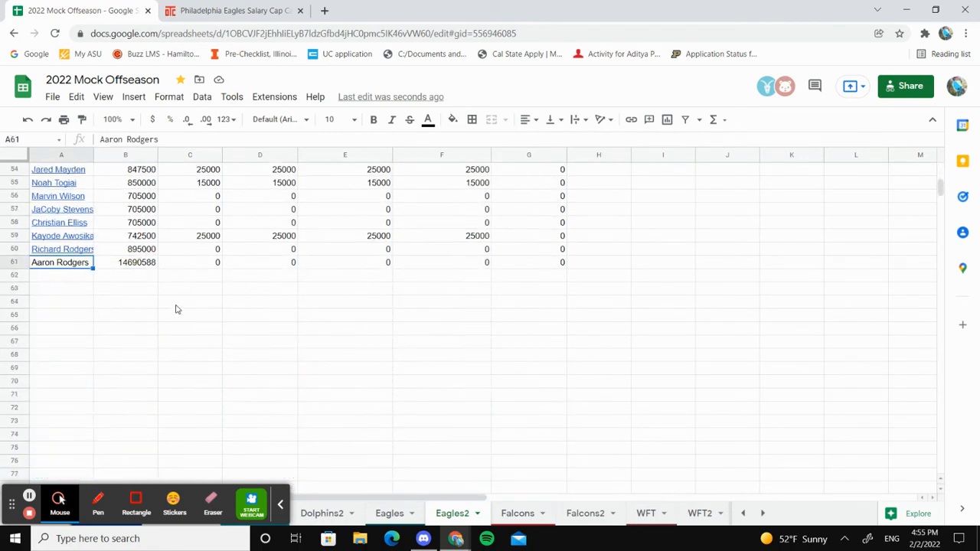
Open Aaron Rodgers's contract page on Over The Cap and view his Current Contract table
left_click(240, 9)
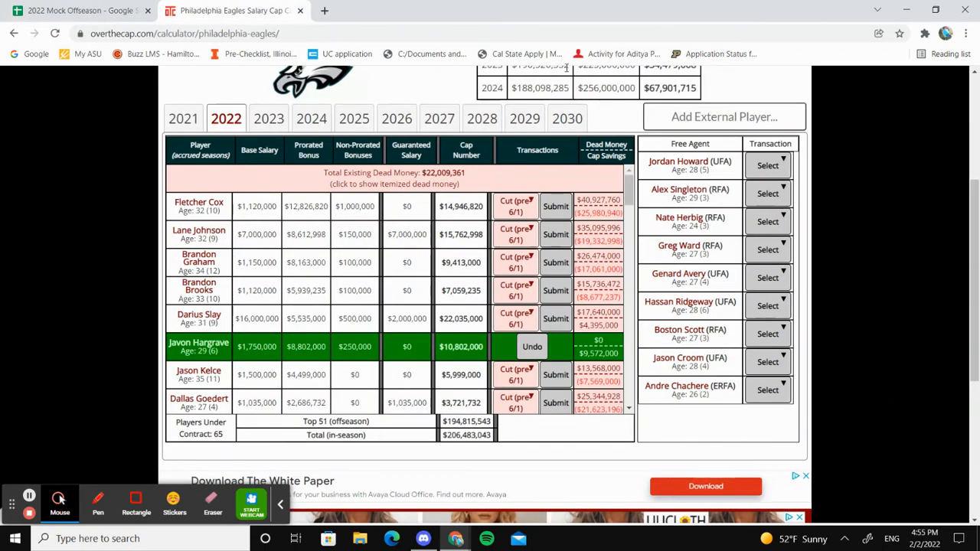
left_click(488, 32)
type("aaro")
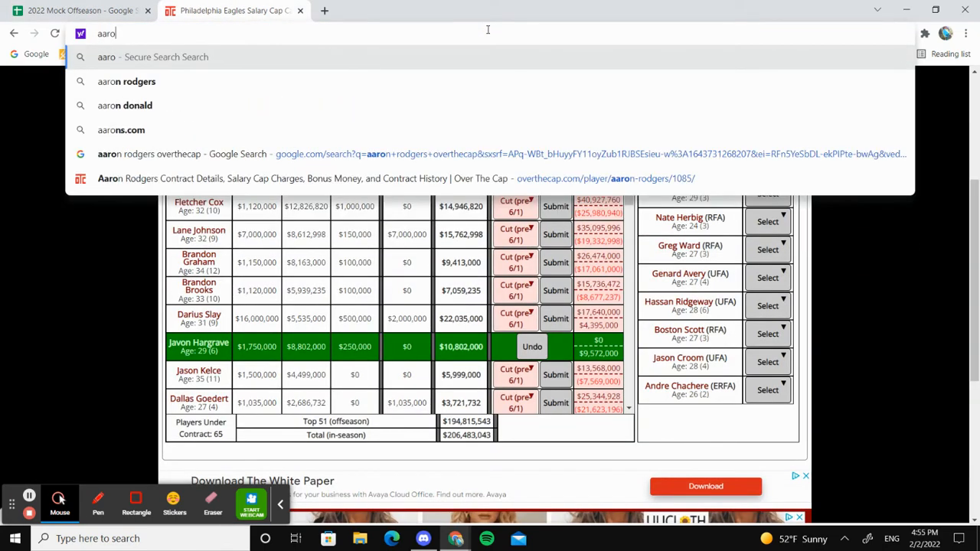
key("Up")
key("Return")
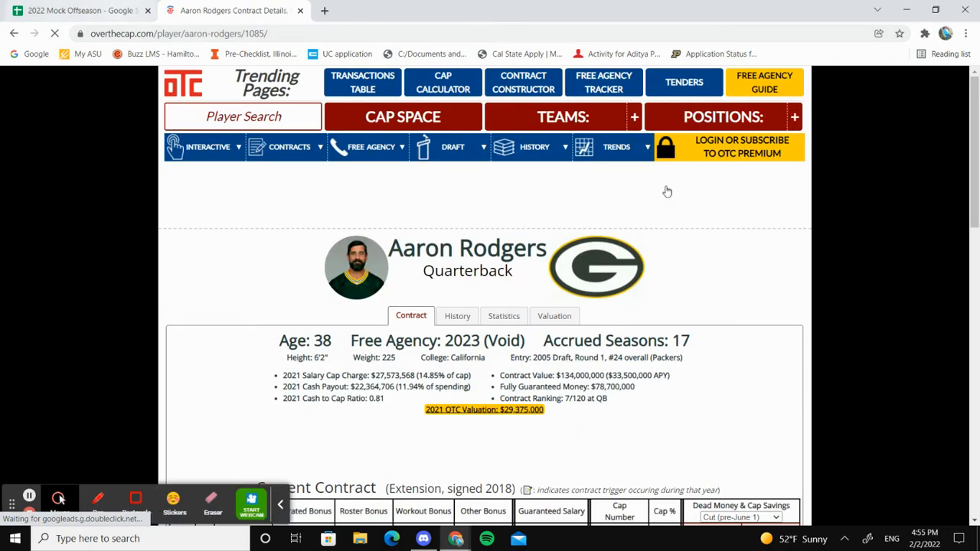
scroll(978, 246, "down", 5)
scroll(979, 246, "up", 1)
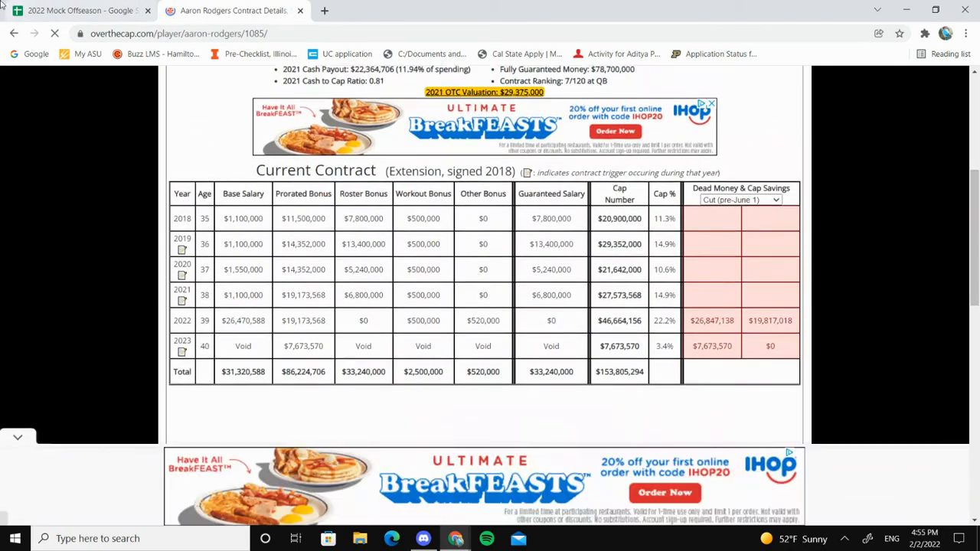
Return to the Eagles2 sheet and select Aaron Rodgers's name in A61
key("ctrl+Tab")
left_click(238, 273)
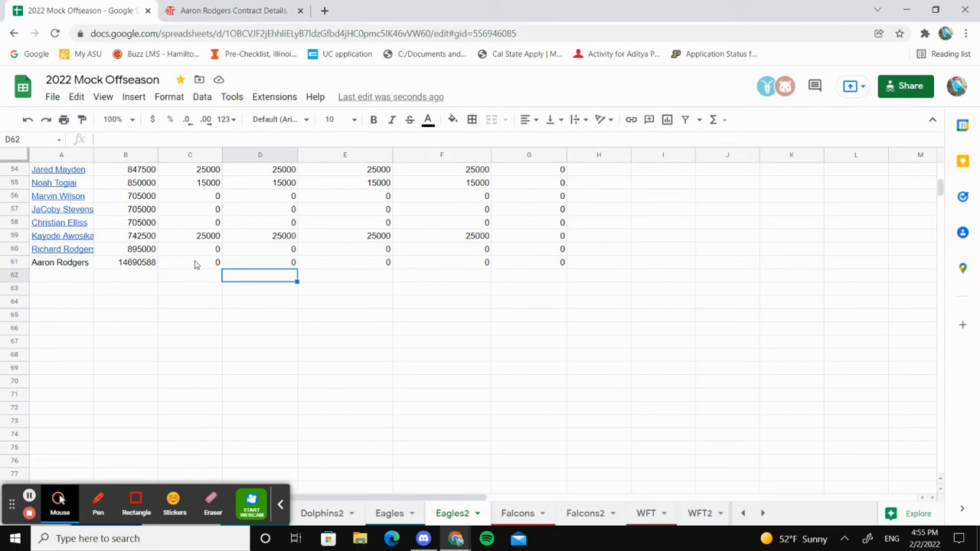
key("Left")
key("Left")
key("Up")
key("Left")
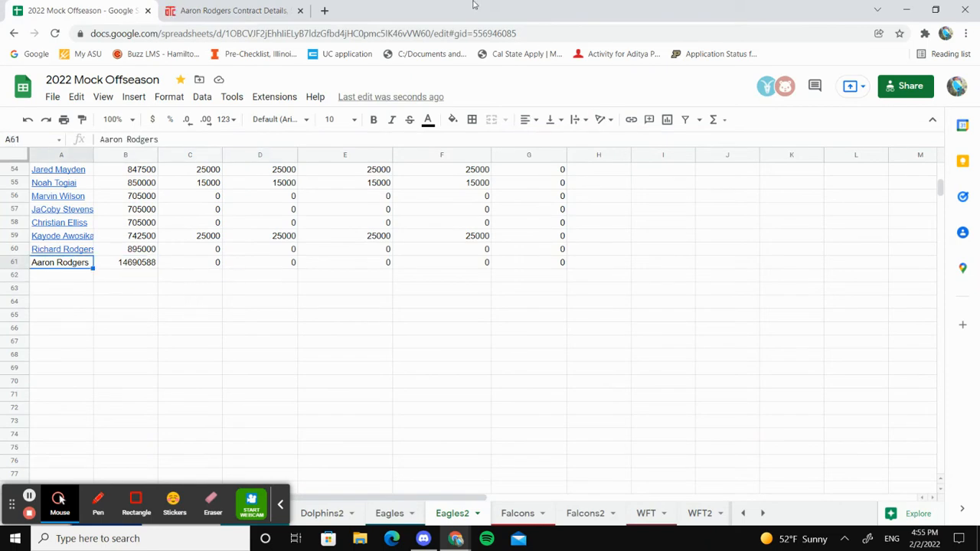
Show the Trade (pre-June 1) dead money on Rodgers's contract page and highlight his 2022 base salary
left_click(230, 11)
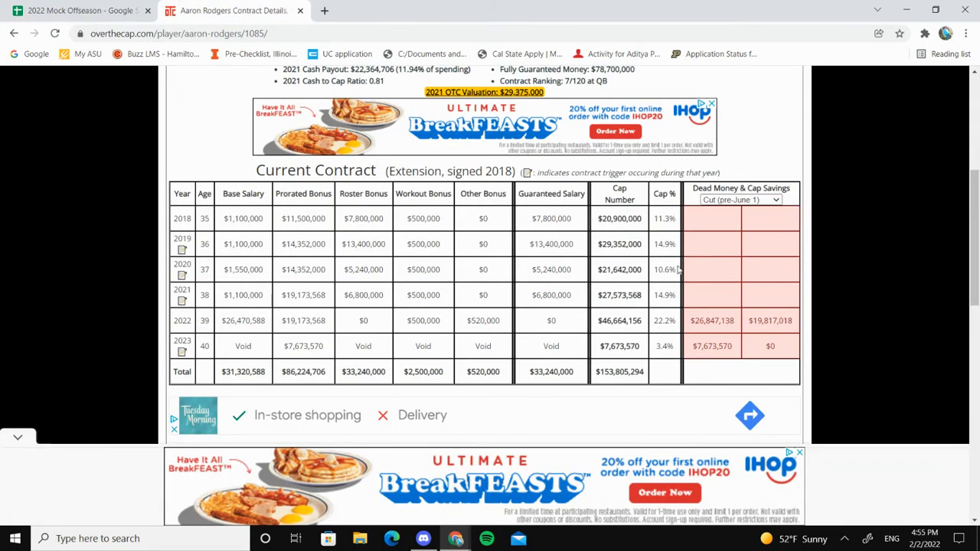
left_click(705, 200)
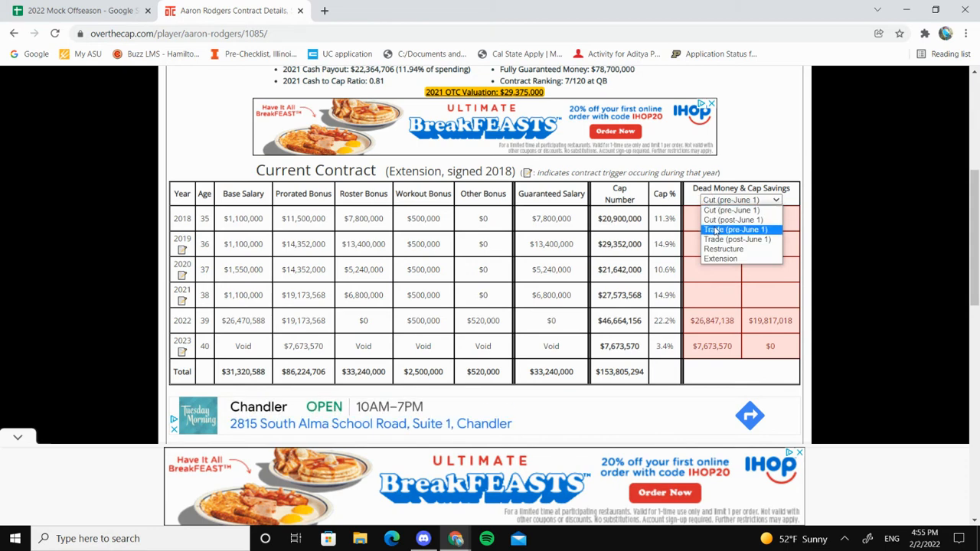
left_click(715, 231)
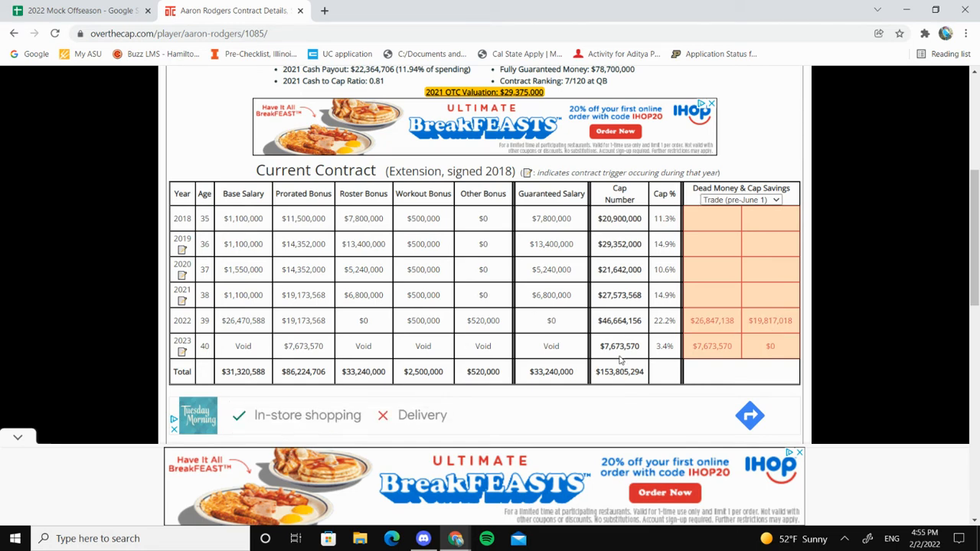
double_click(239, 321)
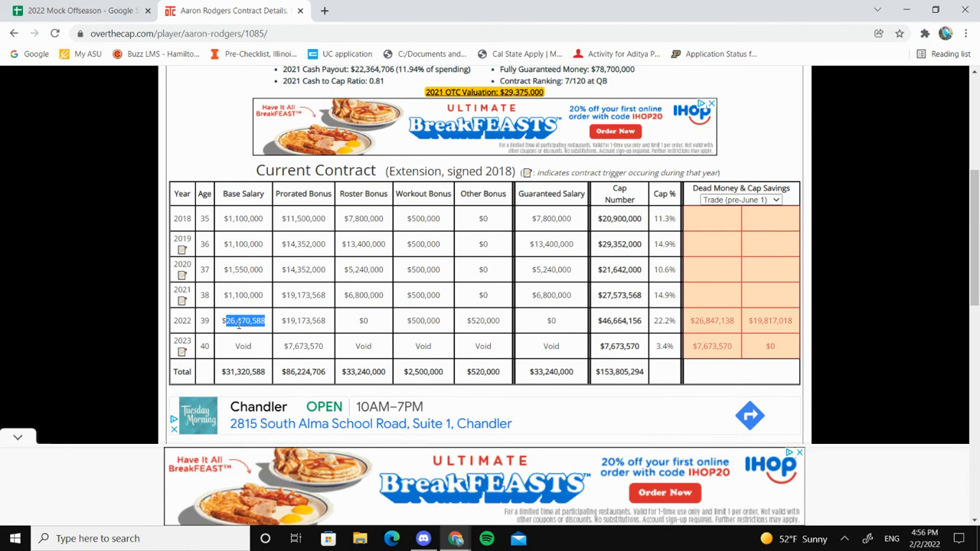
Compare the dead cap entries in the Eagles2 sheet with Rodgers's contract table, returning to the spreadsheet at the end
left_click(68, 10)
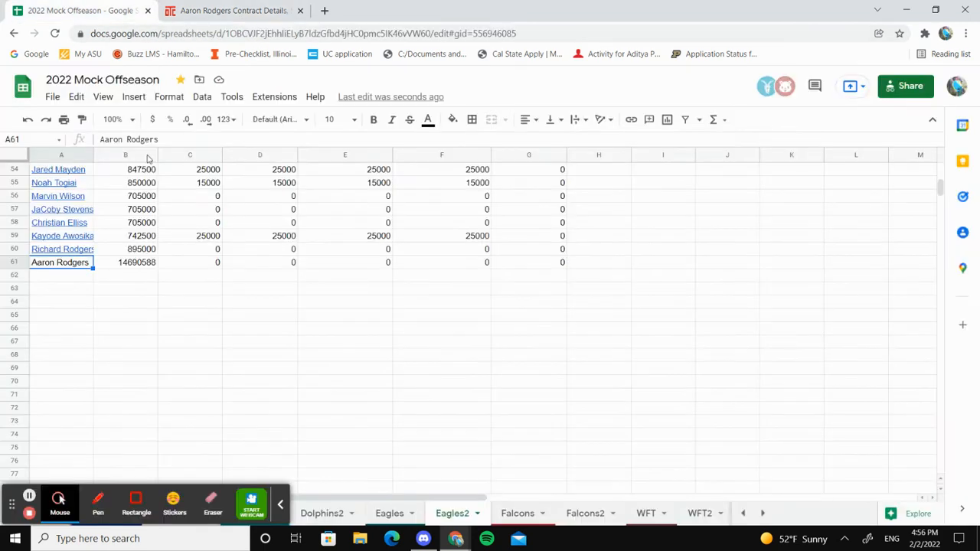
key("Right")
key("Right")
key("Up")
key("Up")
key("Up")
key("Up")
key("Up")
key("Up")
key("Up")
key("Up")
key("Up")
key("Up")
key("Up")
key("Up")
key("Up")
key("Up")
key("Up")
key("Up")
key("Up")
key("Up")
key("Up")
key("Up")
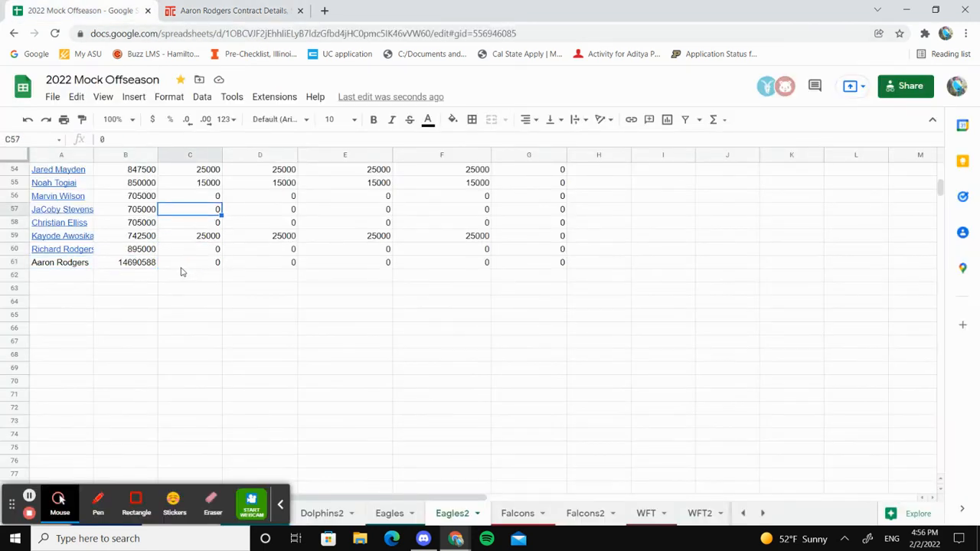
key("Up")
key("Up")
key("Up")
key("Up")
key("Up")
key("Up")
key("Up")
key("Up")
key("Up")
key("Up")
key("Up")
key("Up")
key("Up")
key("Up")
key("Up")
key("Up")
key("Up")
key("Up")
key("Up")
key("Up")
left_click(230, 10)
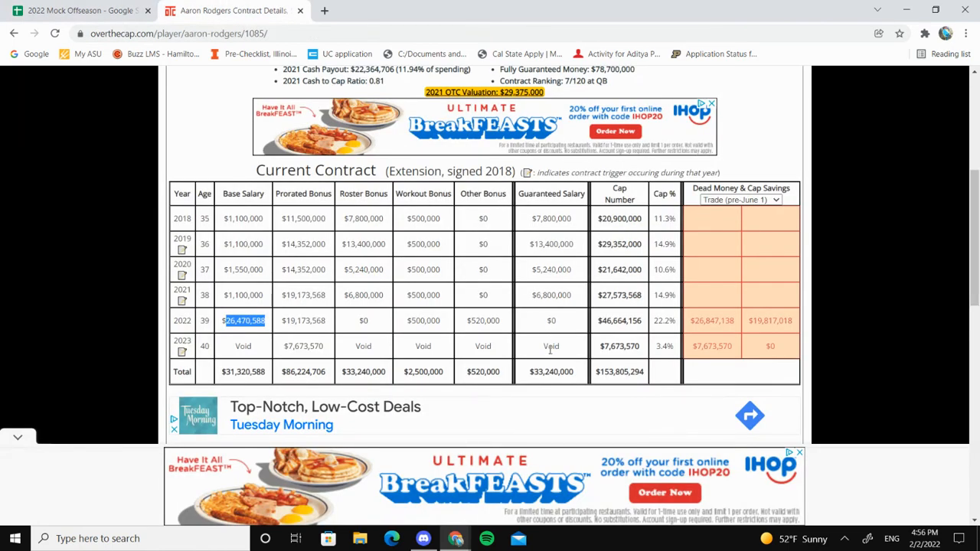
left_click(550, 349)
left_click(69, 10)
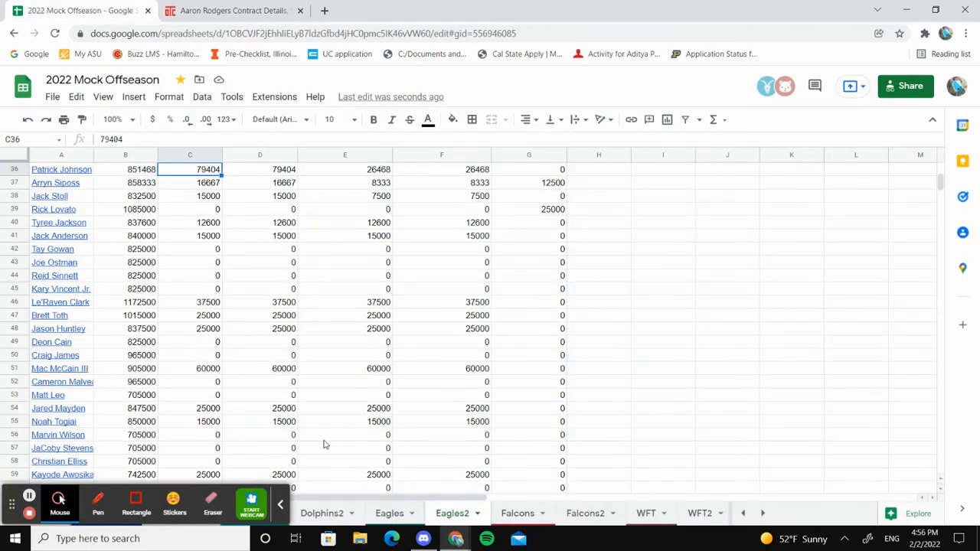
Examine the end of the Eagles2 roster around Rodgers's row and the cap hits of the players above it
key("Down")
key("Down")
key("Down")
key("Down")
key("Down")
key("Down")
key("Down")
key("Down")
key("Down")
key("Down")
key("Down")
key("Down")
key("Down")
key("Down")
key("Down")
key("Down")
key("Down")
key("Down")
key("Down")
key("Down")
left_click(200, 343)
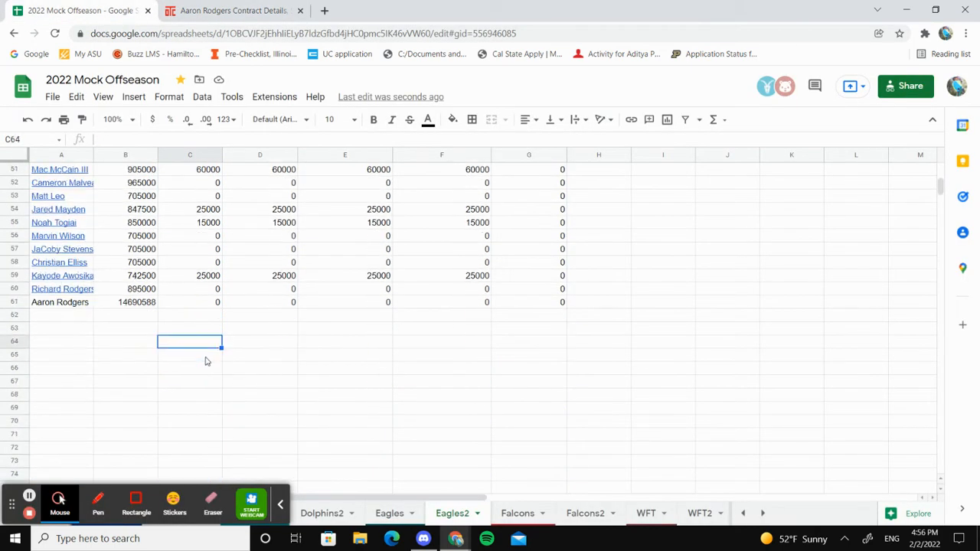
key("Up")
key("Up")
key("Up")
key("Left")
key("Up")
key("Up")
key("Up")
key("Up")
key("Up")
key("Up")
key("Up")
key("Up")
key("Up")
key("Up")
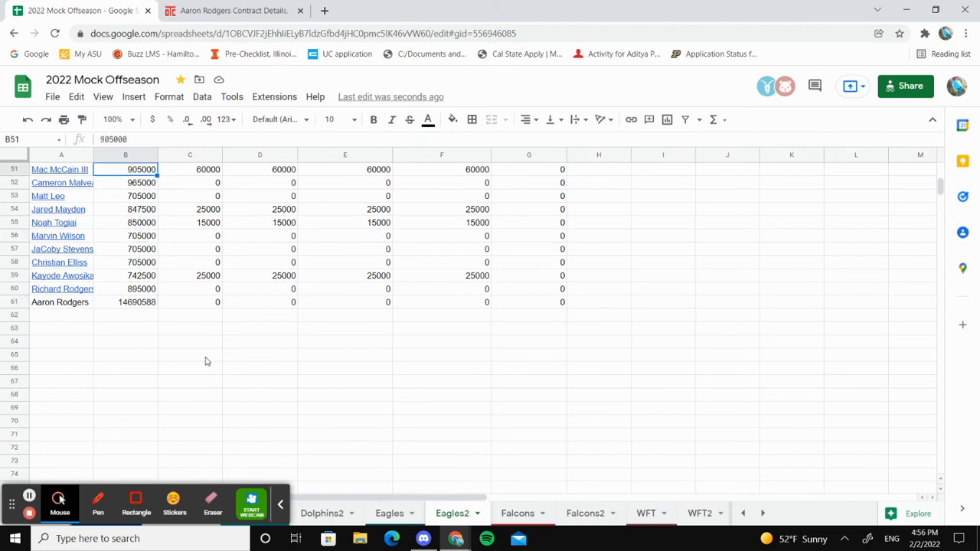
key("Up")
key("Up")
key("Up")
key("Up")
key("Up")
key("Up")
key("Up")
key("Up")
key("Up")
key("Up")
key("Up")
key("Up")
key("Up")
key("Up")
key("Up")
key("Up")
key("Up")
key("Up")
key("Up")
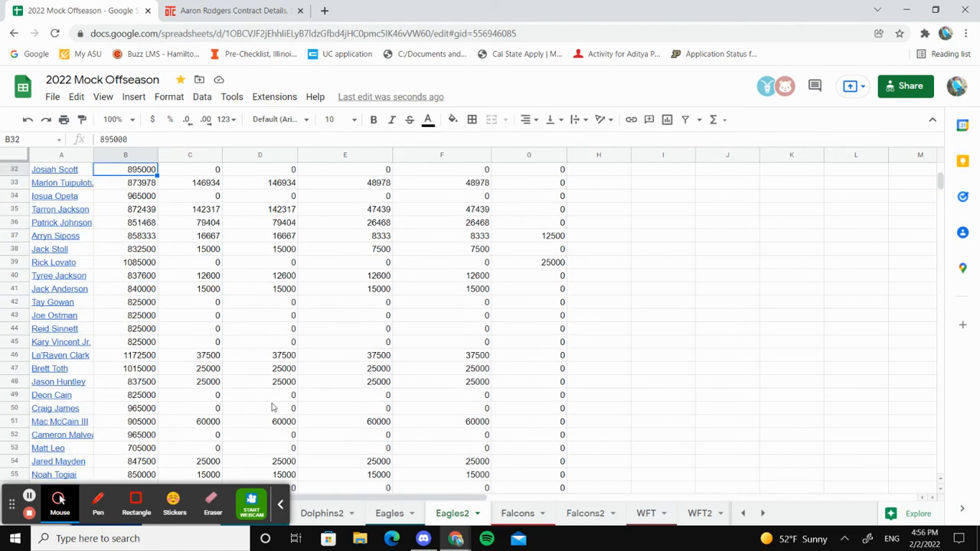
Check the Eagles sheet, then review Javon Hargrave's row and the 2022 cap hits down the Eagles2 roster
left_click(391, 513)
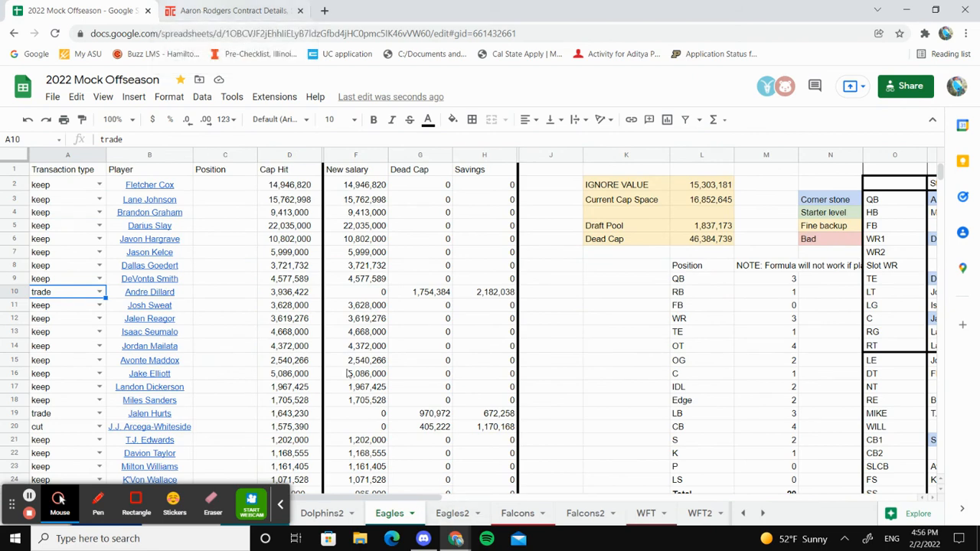
left_click(450, 514)
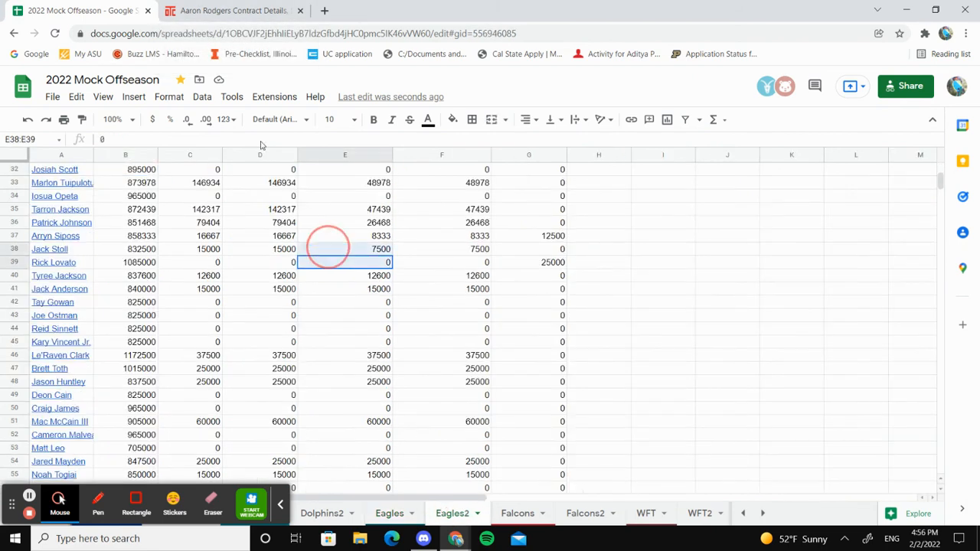
left_click_drag(184, 291, 153, 238)
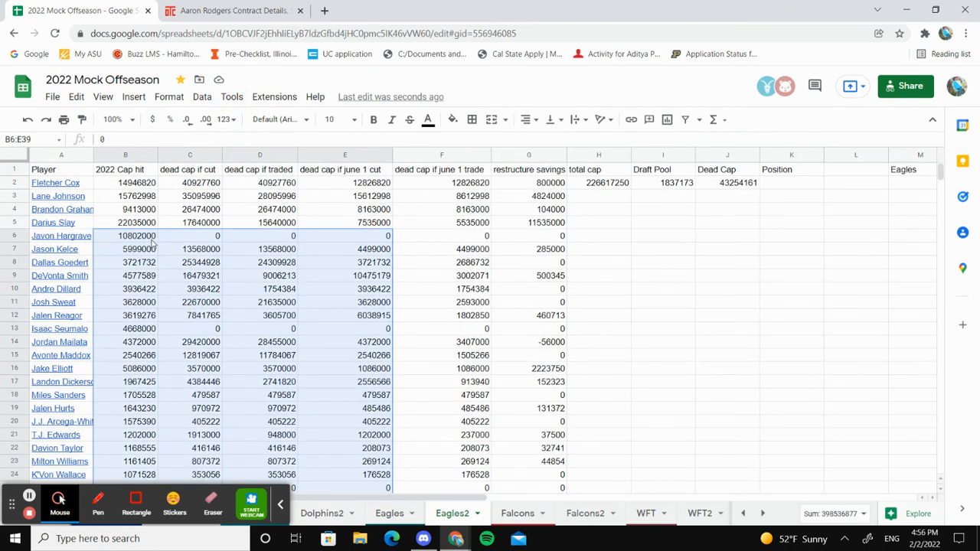
left_click(153, 239)
key("Down")
key("Left")
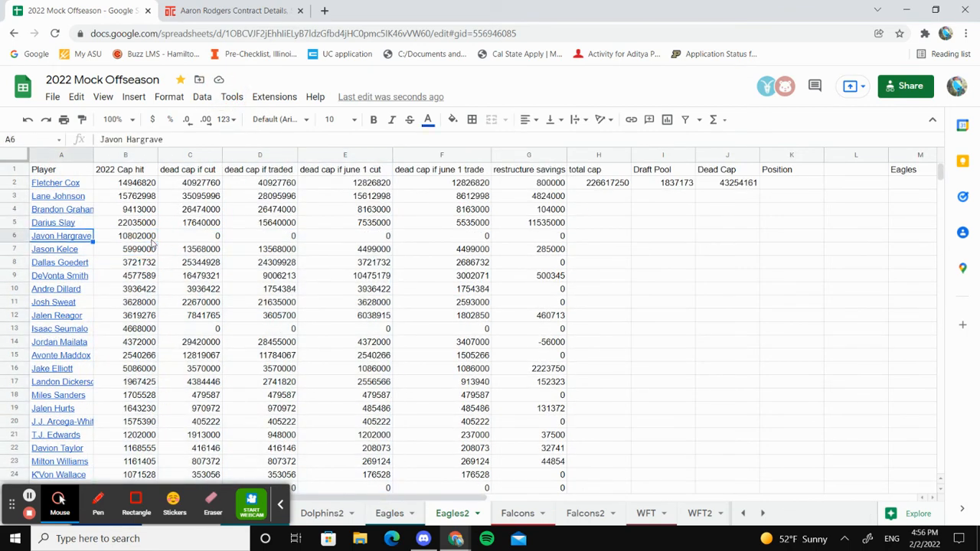
key("Right")
key("Down")
key("Down")
key("Down")
key("Down")
key("Down")
key("Down")
key("Down")
key("Down")
key("Down")
key("Down")
key("Down")
key("Down")
key("Down")
key("Down")
key("Down")
key("Down")
key("Down")
key("Down")
key("Down")
key("Down")
key("Down")
key("Down")
key("Down")
key("Down")
key("Down")
key("Down")
key("Down")
key("Down")
key("Down")
key("Down")
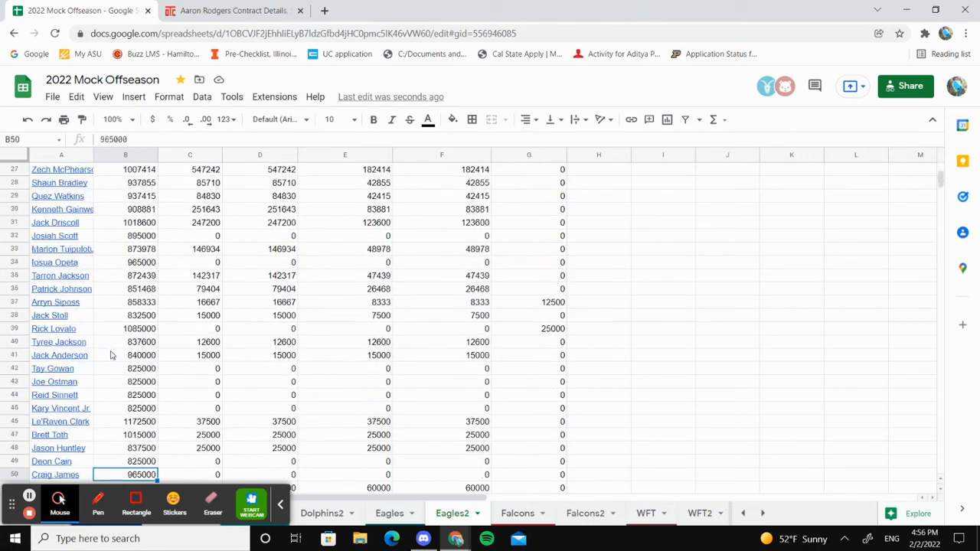
Enter Davante Adams as a new player in A62, directly below Aaron Rodgers on the Eagles2 sheet
scroll(77, 375, "down", 3)
left_click(69, 346)
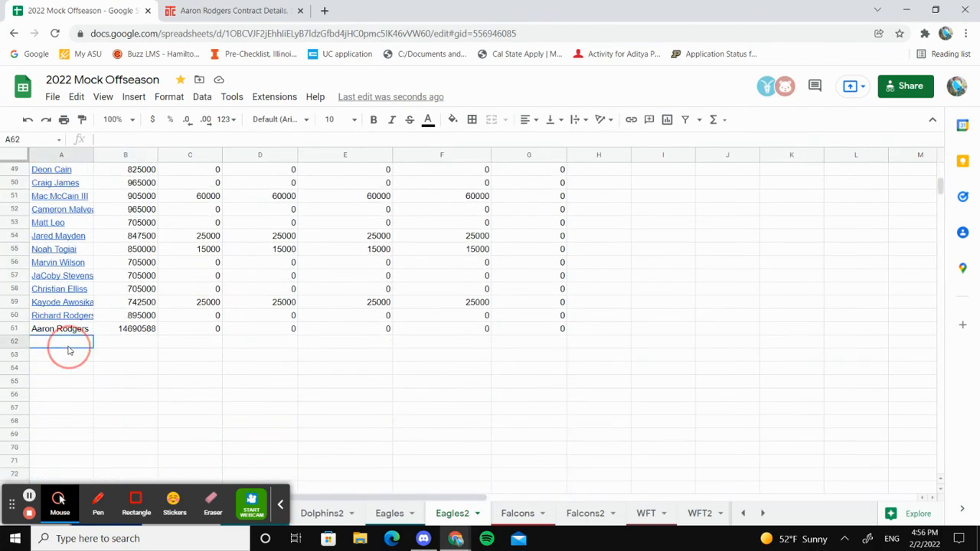
type("DaVan")
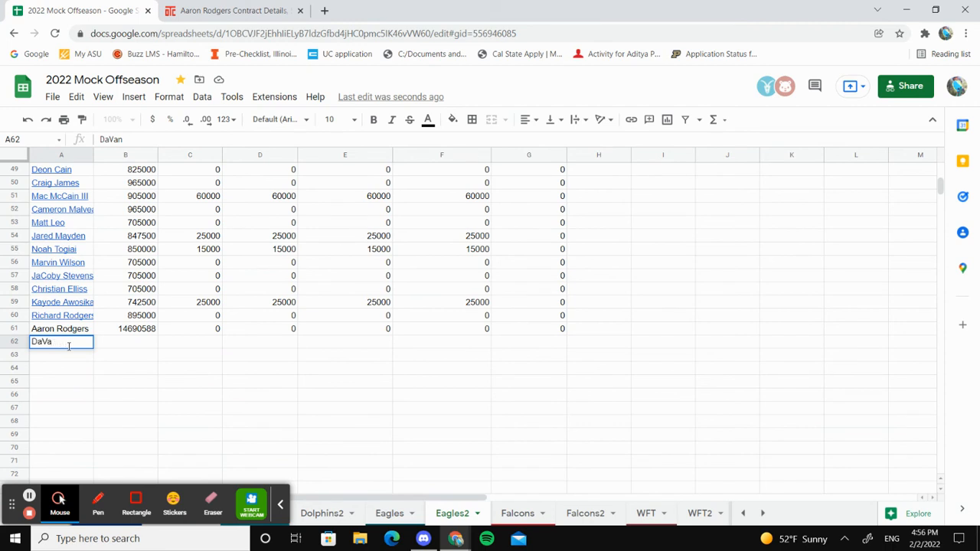
key("BackSpace")
key("BackSpace")
key("BackSpace")
type("vante Adam")
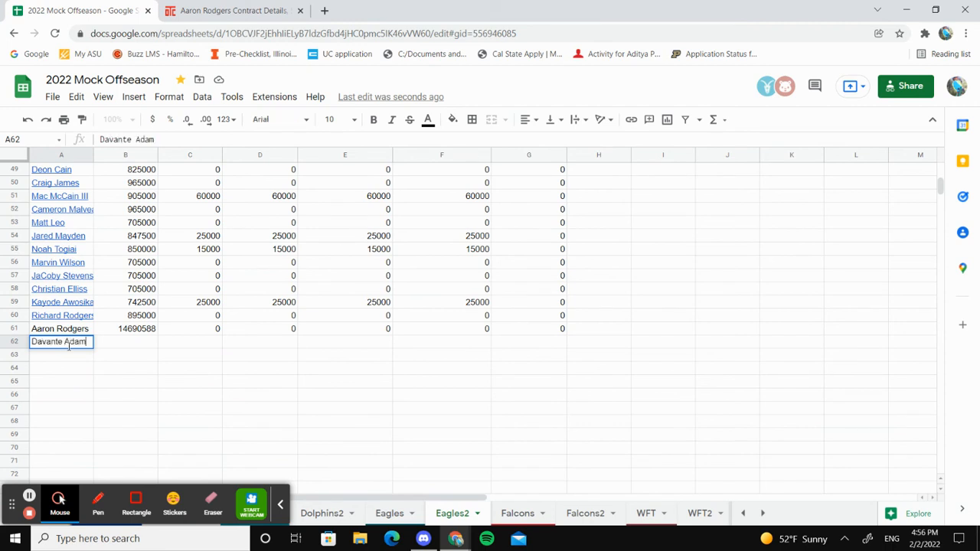
type("s")
key("Return")
Enter 12000000 as Davante Adams's 2022 cap hit in B62
key("Up")
key("Right")
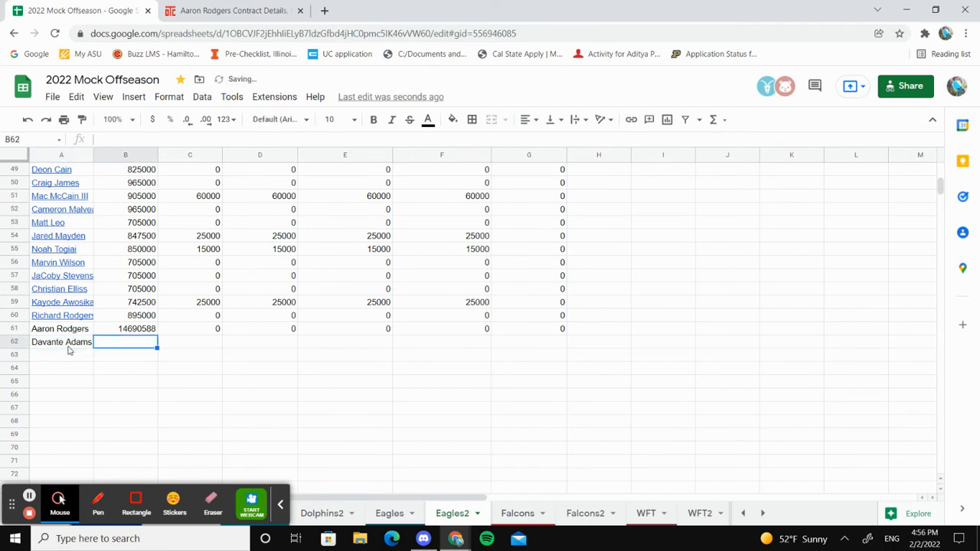
type("12000000")
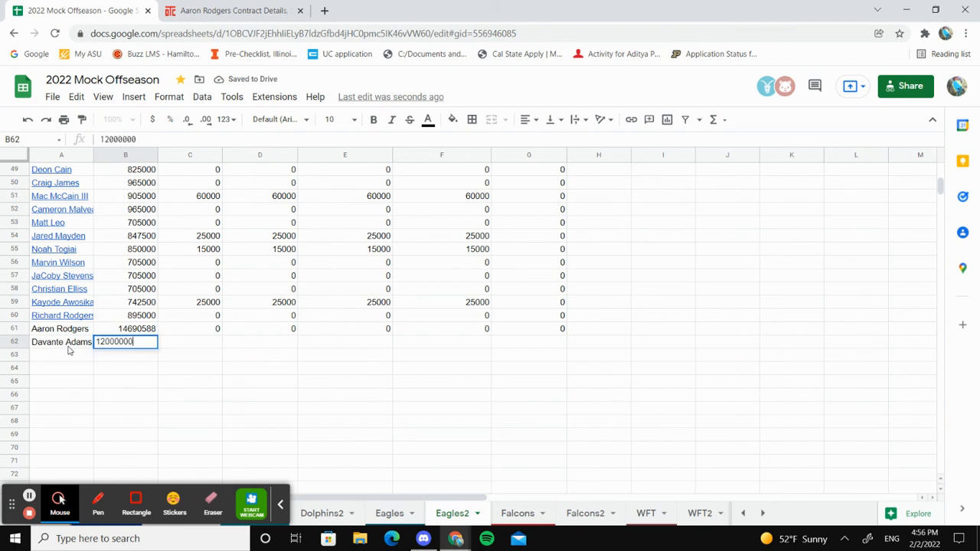
key("Return")
key("Right")
key("Up")
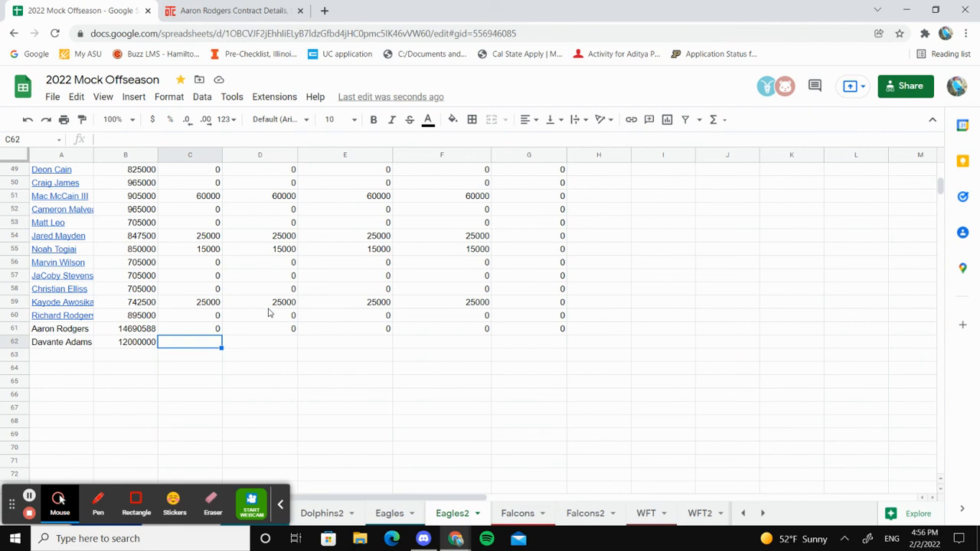
Clear the example cap hit in B62 and Davante Adams's name in A62
key("Left")
key("Delete")
key("Left")
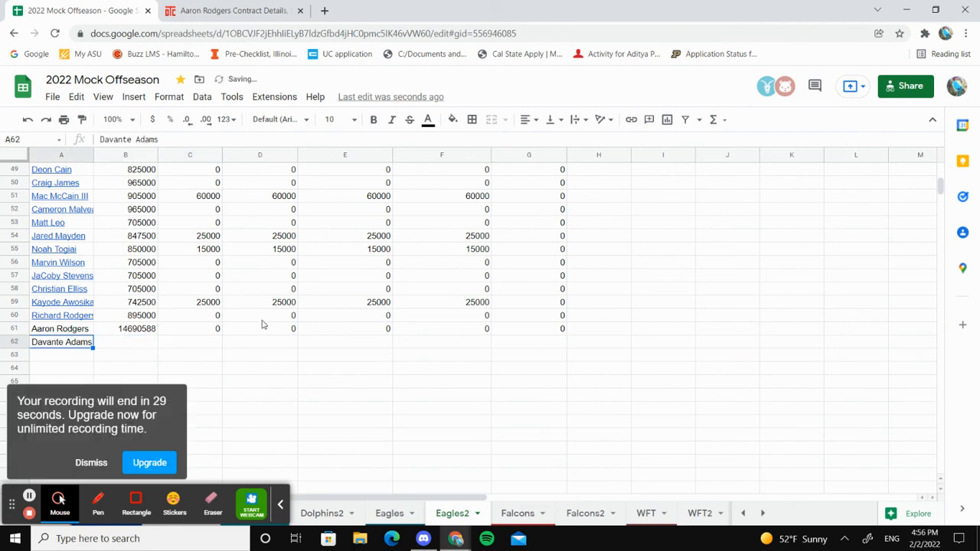
key("Delete")
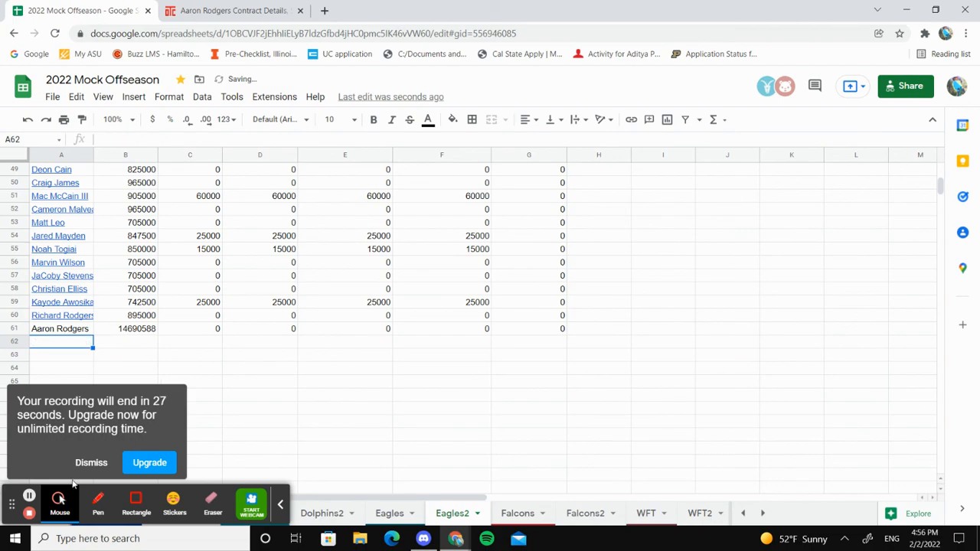